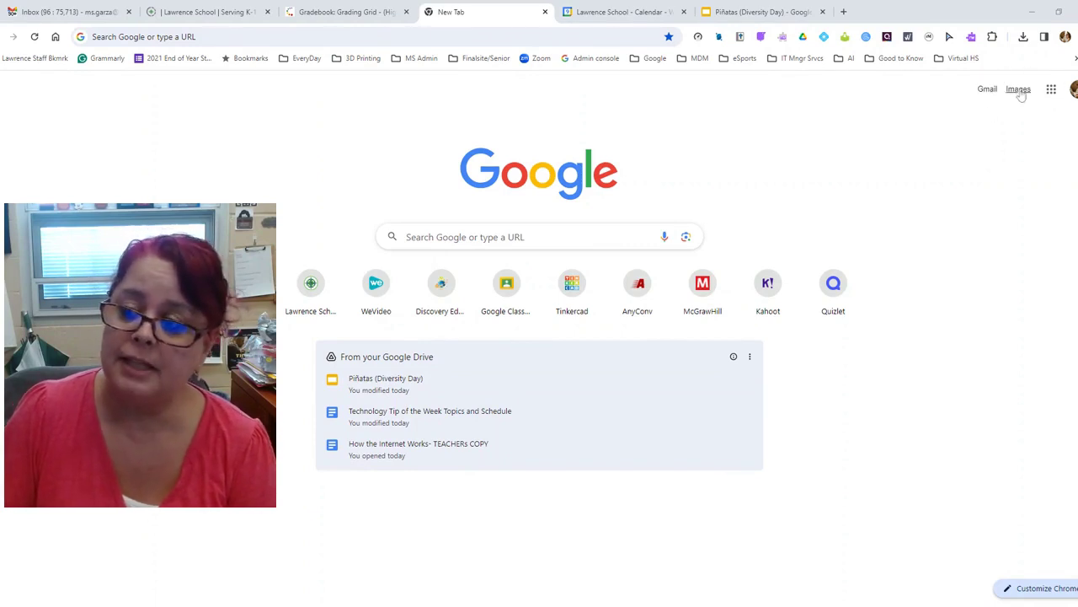
Open Google Images and search for "thor"
left_click(1019, 89)
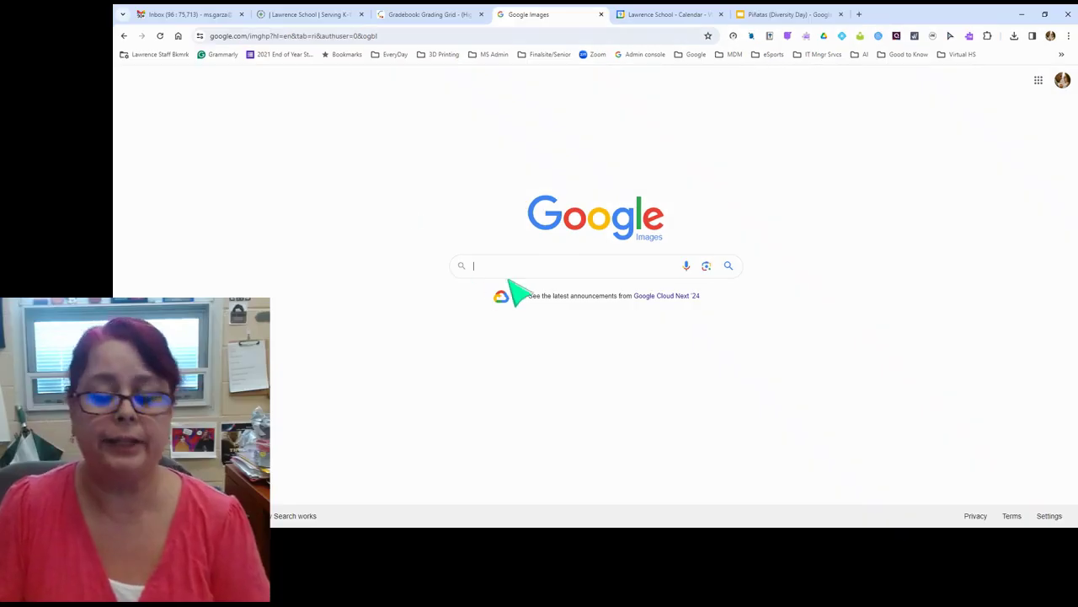
left_click(561, 264)
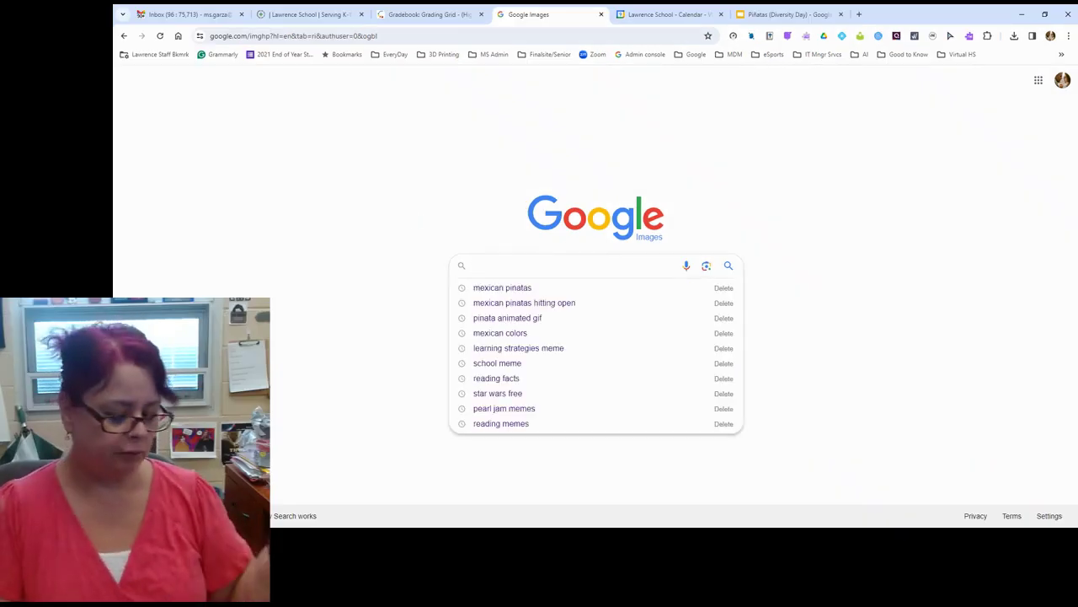
type("thor")
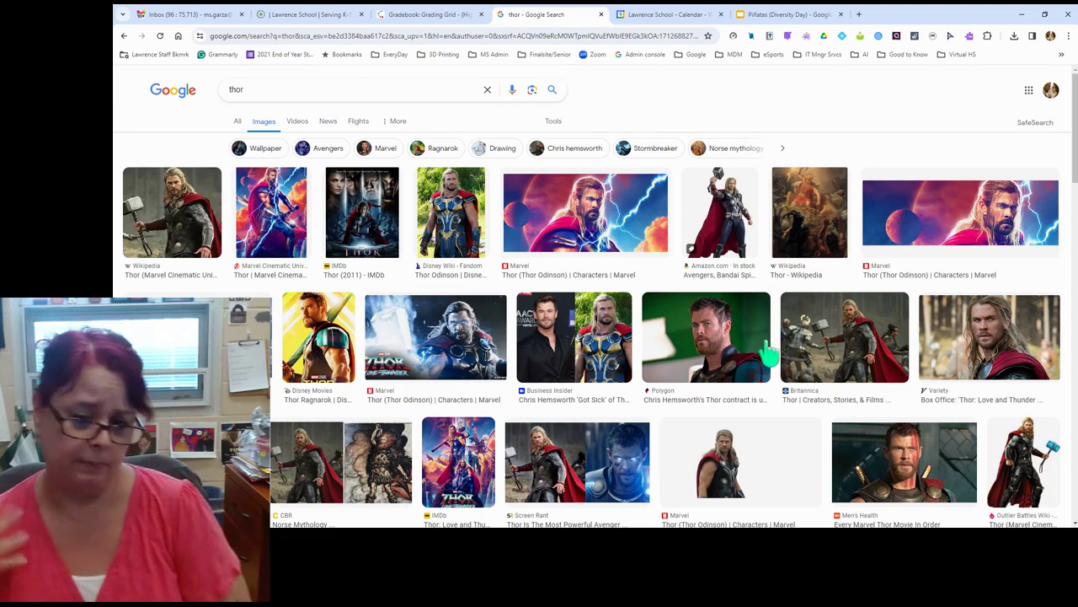
Preview the Marvel image of Thor with lightning, and restrict the image results to Large size
left_click(605, 223)
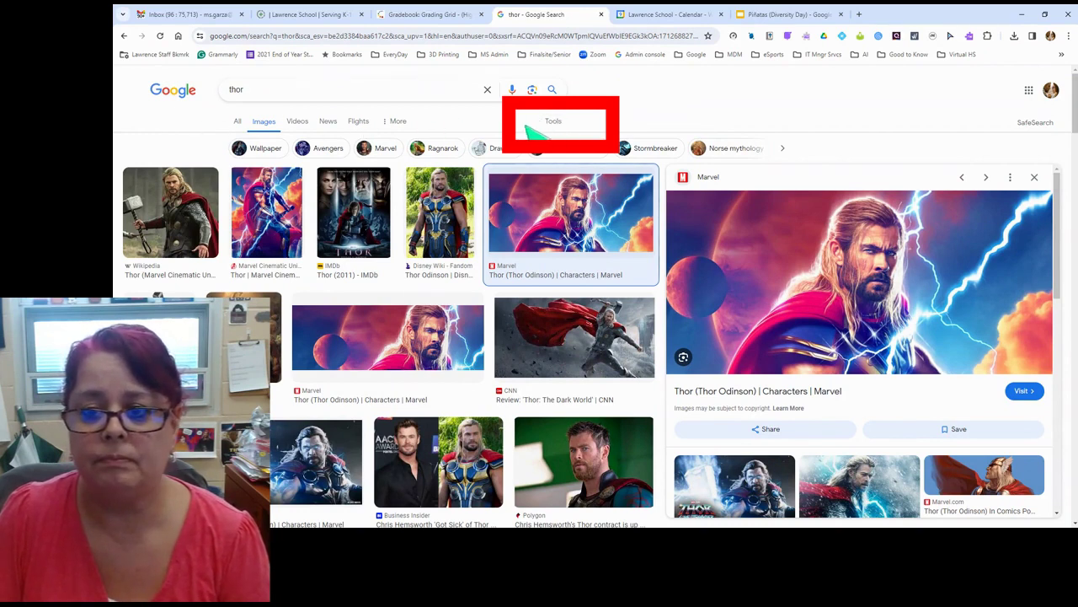
left_click(552, 124)
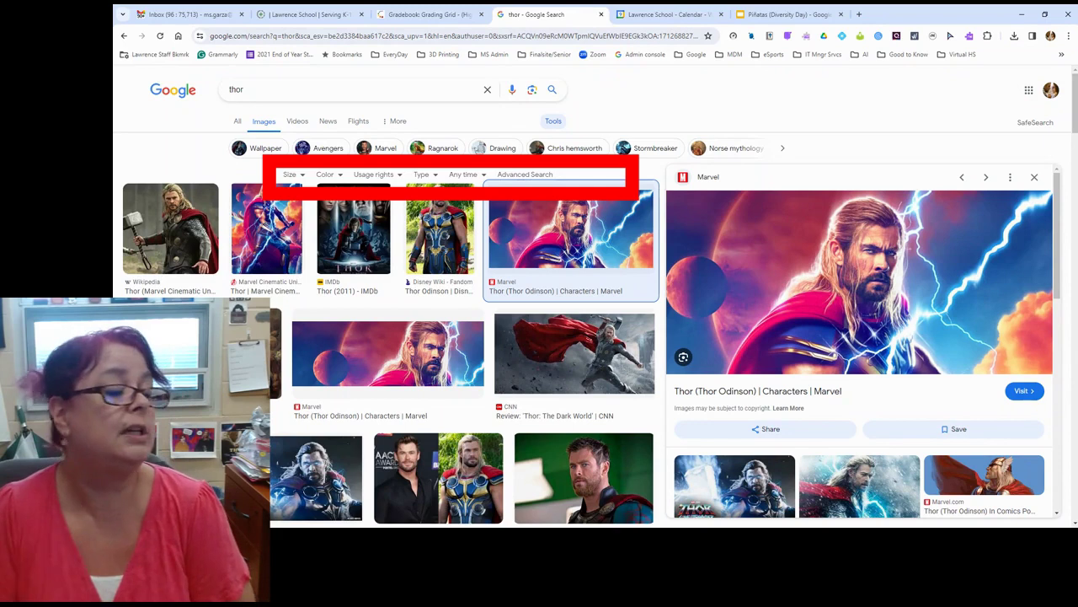
left_click(291, 174)
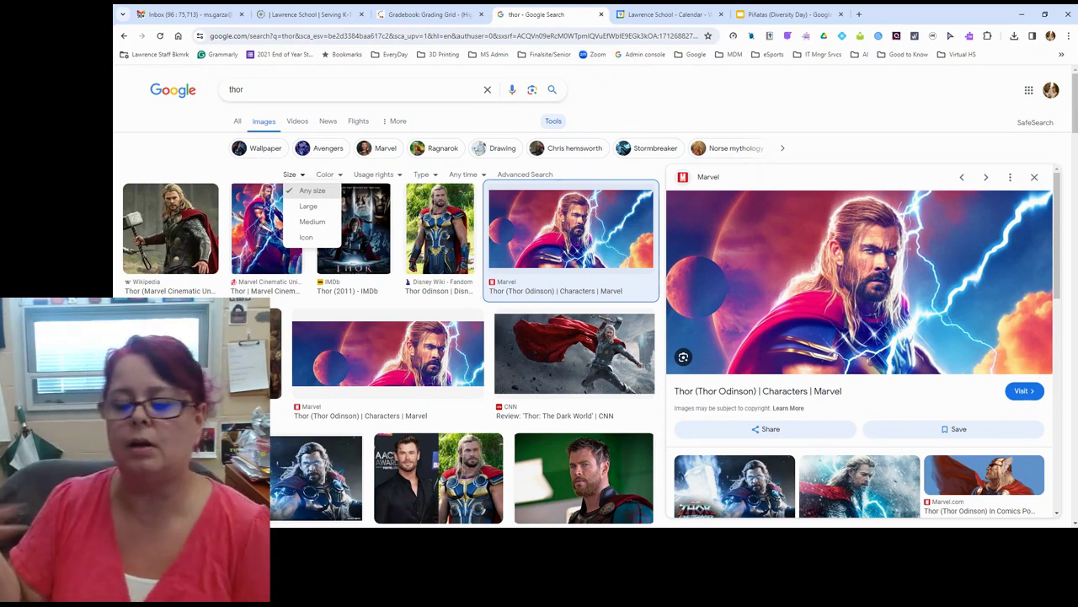
left_click(310, 208)
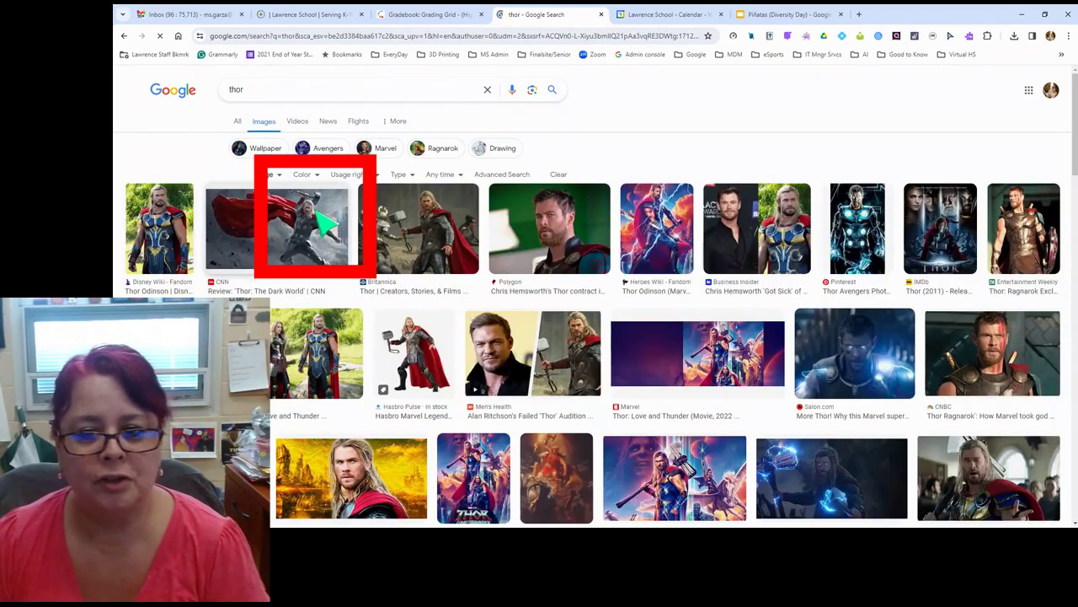
Preview the Britannica, Disney Wiki and Entertainment Weekly images to check their pixel dimensions
left_click(421, 242)
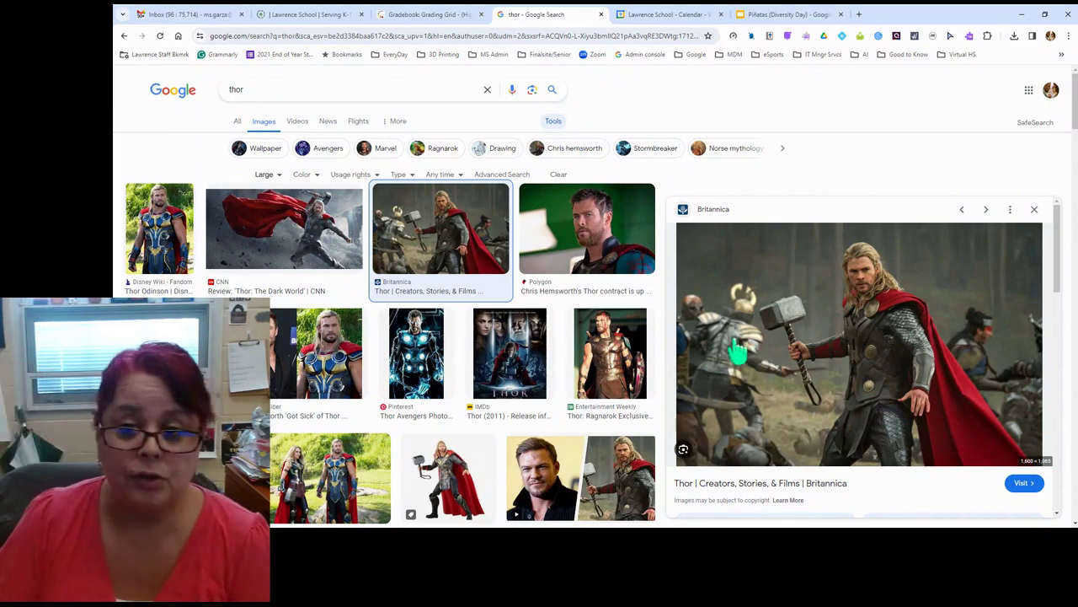
left_click(159, 227)
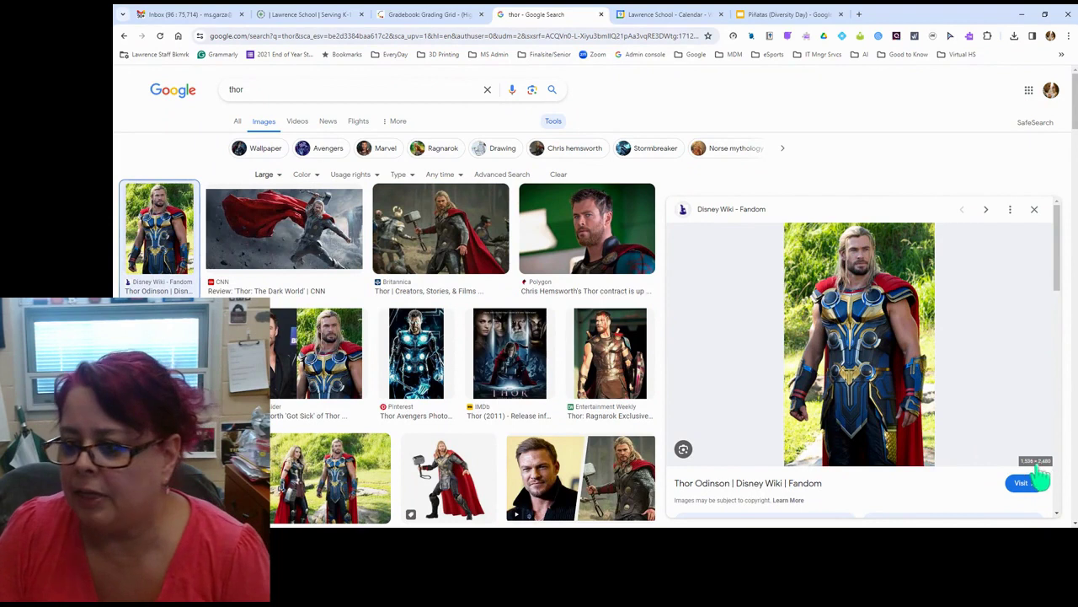
left_click(613, 358)
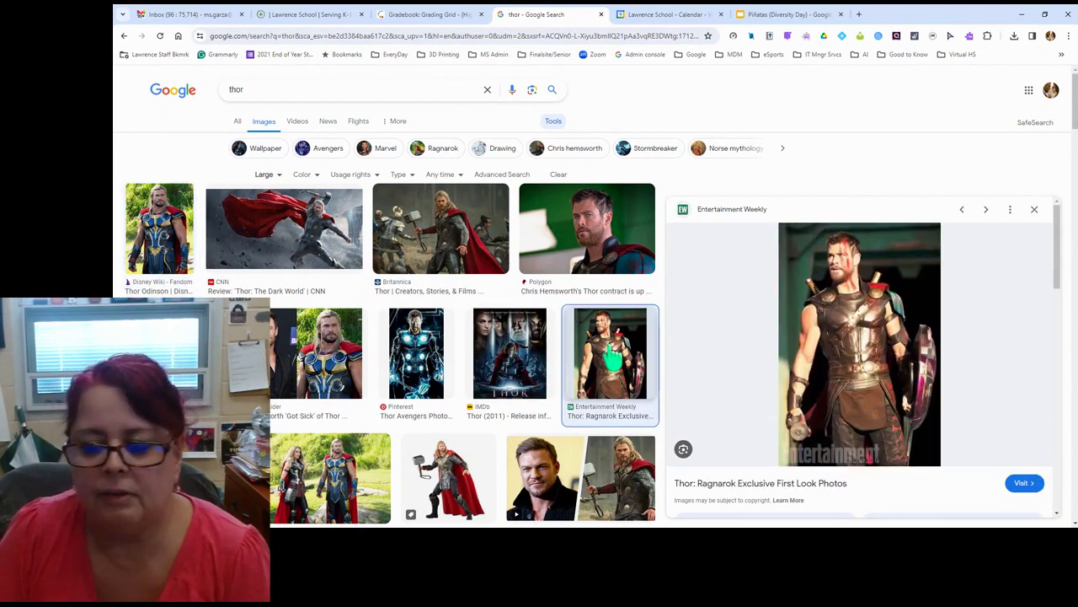
Reset the size filter to Any size and preview several results, including the CNN, Marvel and Wikipedia images
left_click(266, 175)
left_click(278, 191)
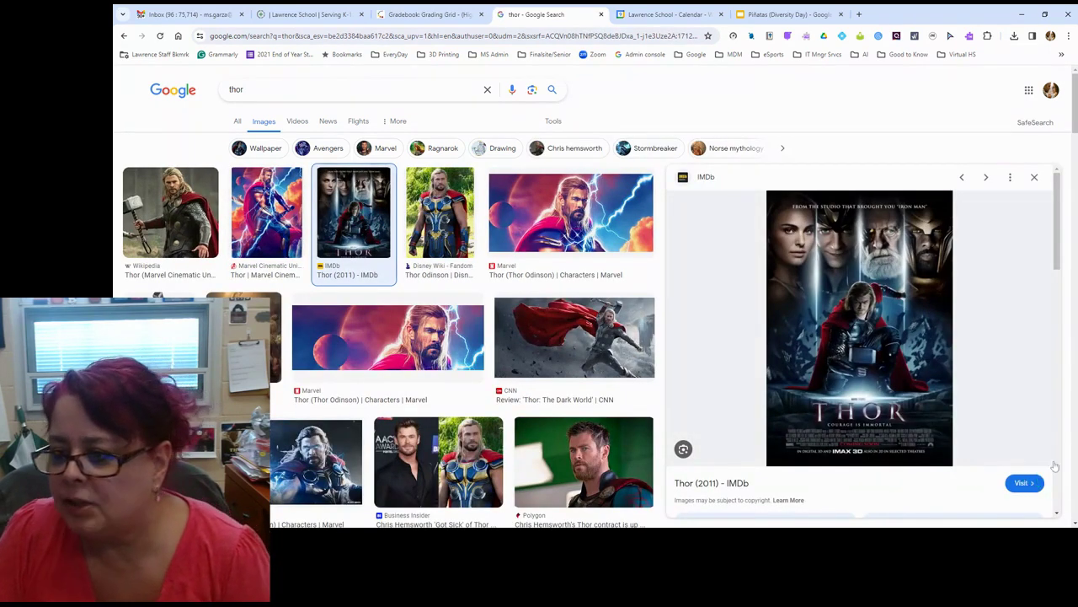
left_click(522, 331)
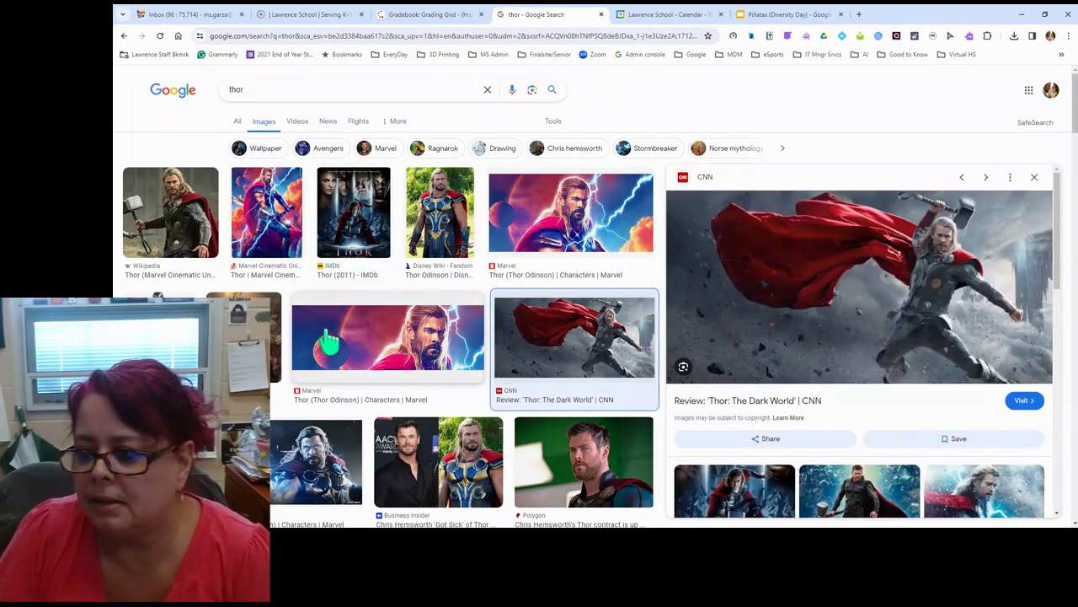
left_click(388, 337)
left_click(252, 337)
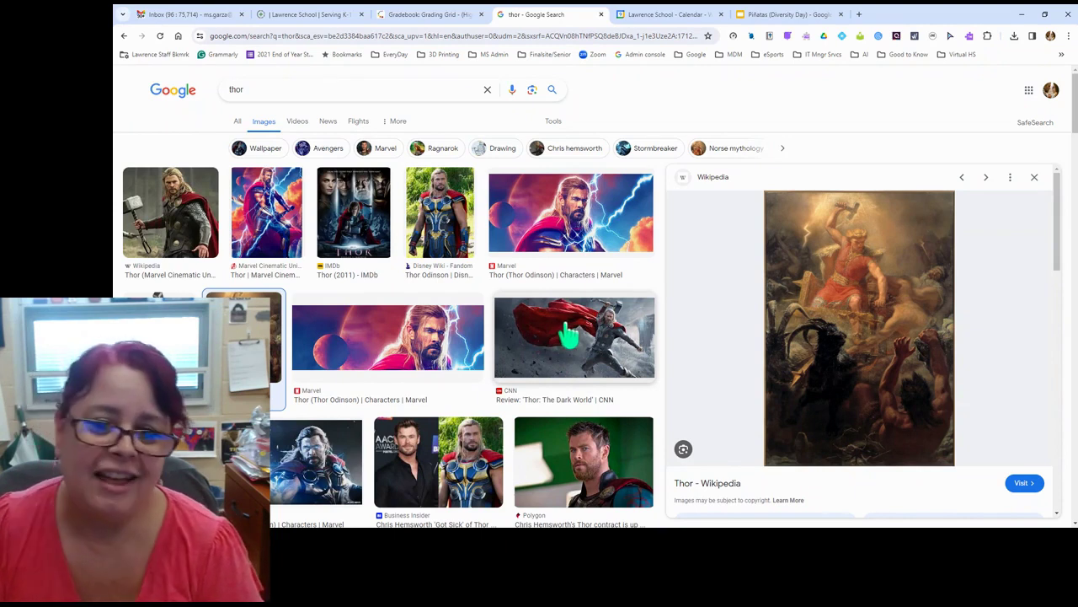
Filter the Thor images by usage rights to Commercial & other licenses
left_click(553, 121)
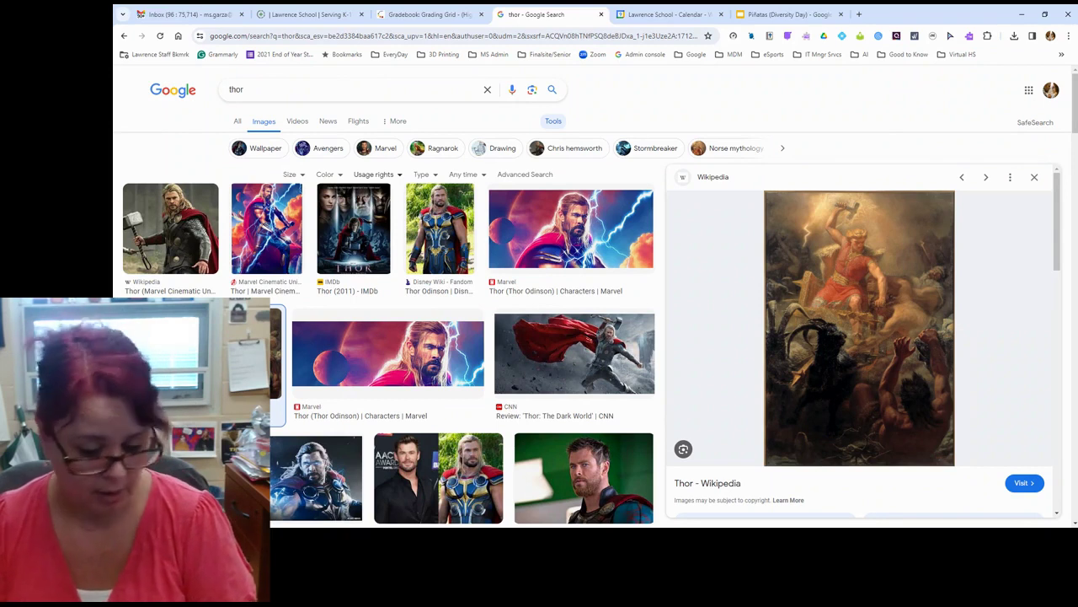
left_click(375, 175)
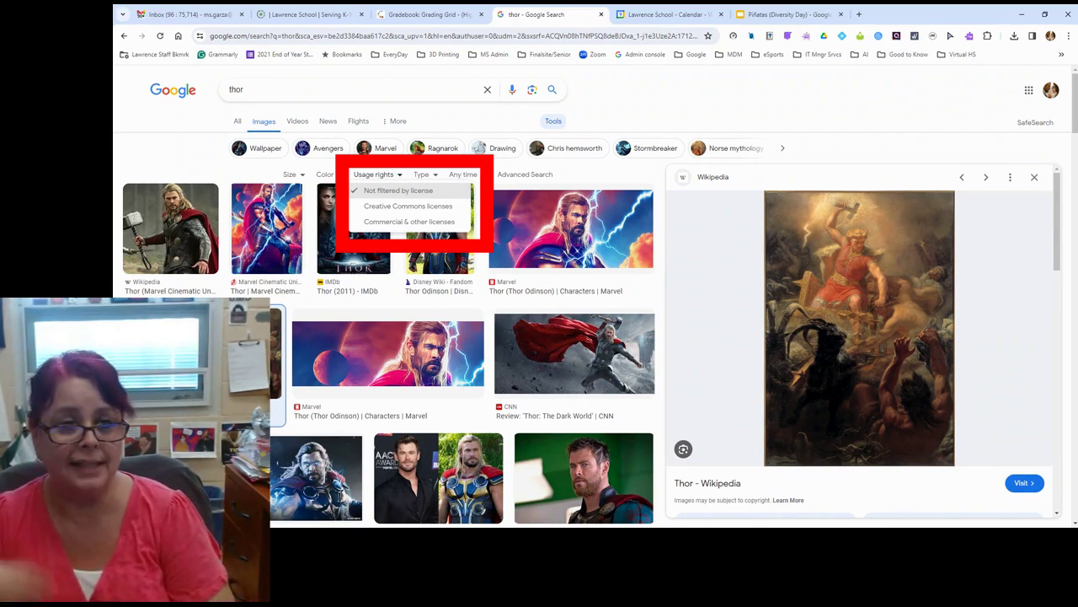
left_click(394, 224)
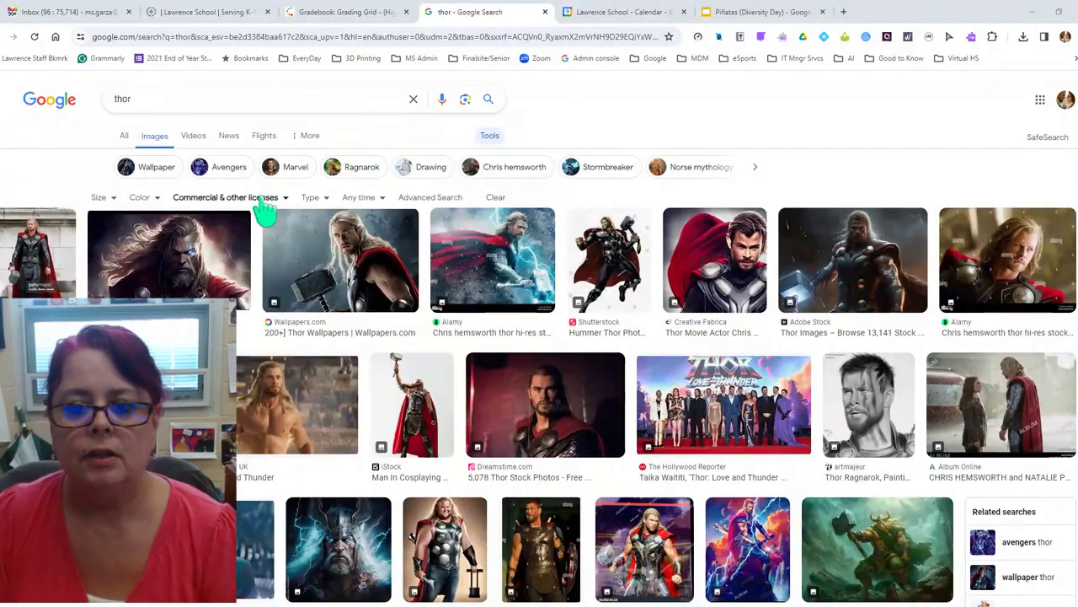
Change the usage rights filter to Creative Commons licenses and preview the DeviantArt graphite pencil sketch of Thor
left_click(249, 203)
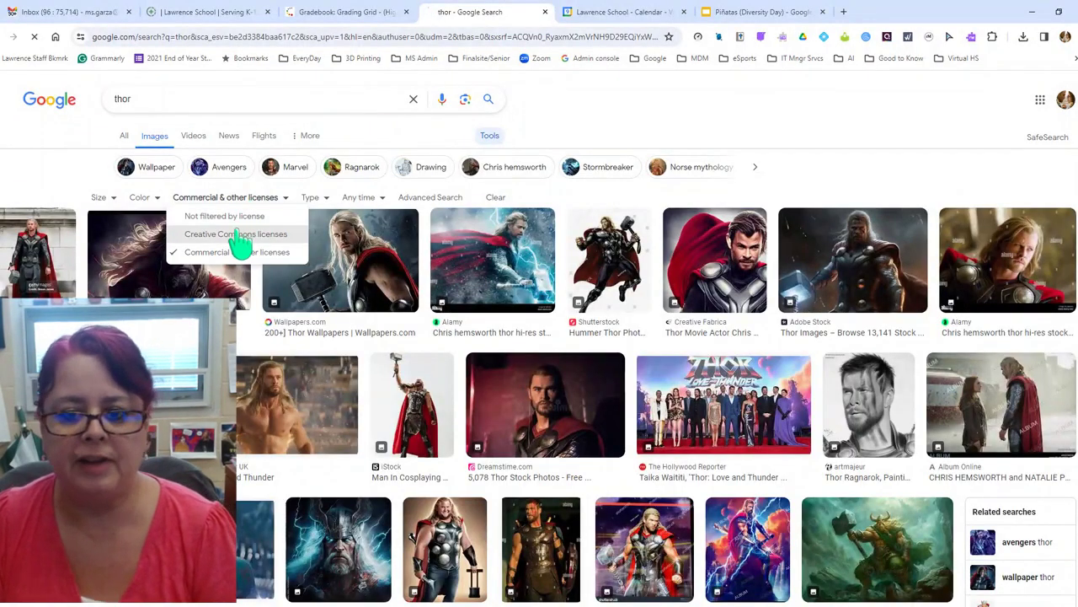
left_click(238, 234)
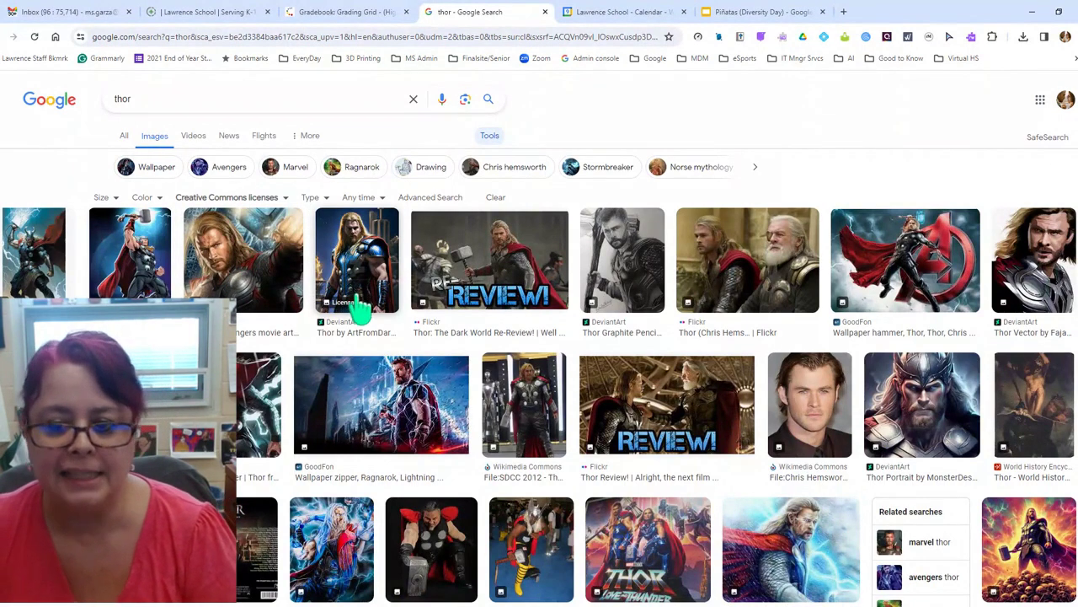
left_click(613, 316)
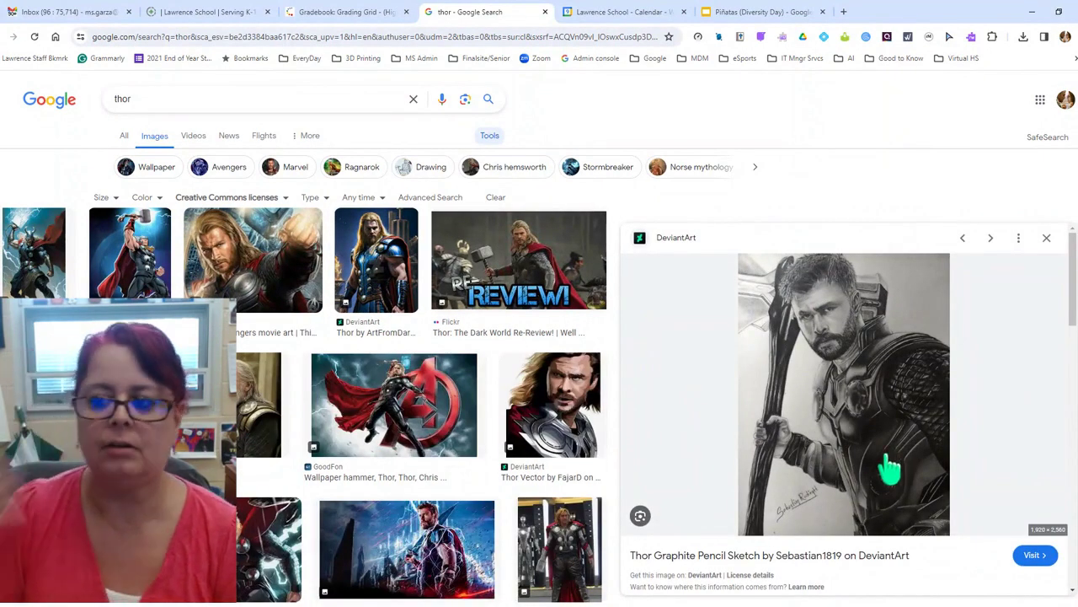
Switch the usage rights back to Commercial & other licenses, and reset them to Not filtered by license
left_click(254, 200)
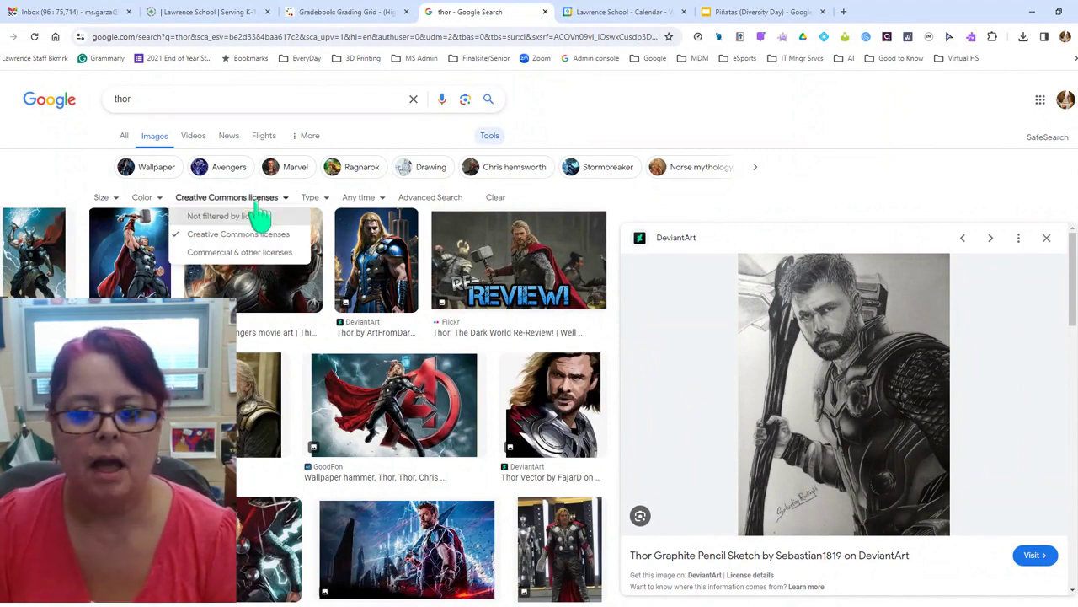
left_click(245, 253)
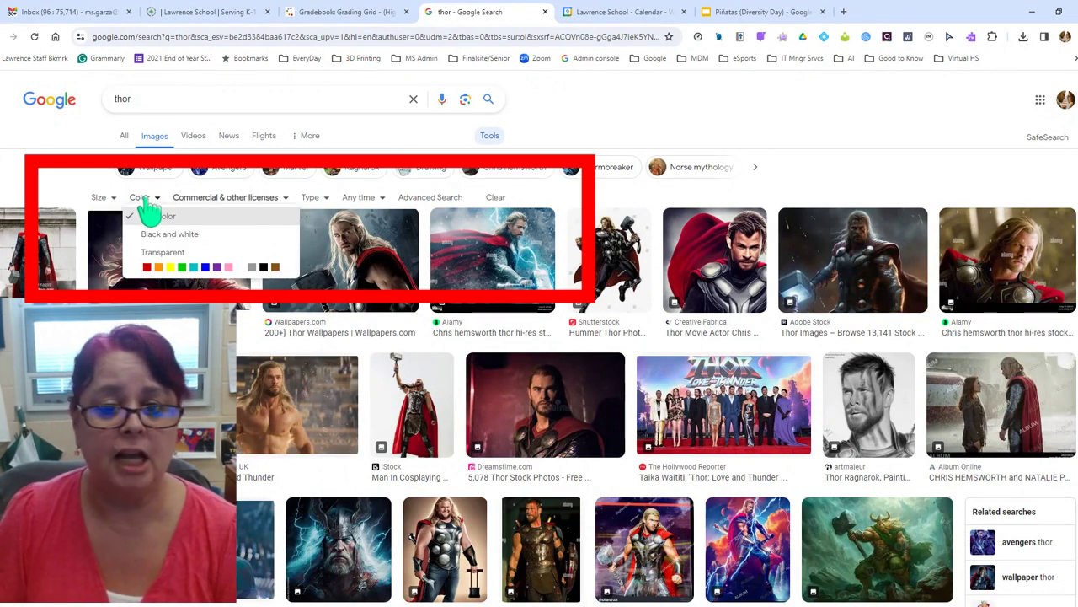
left_click(248, 200)
left_click(196, 217)
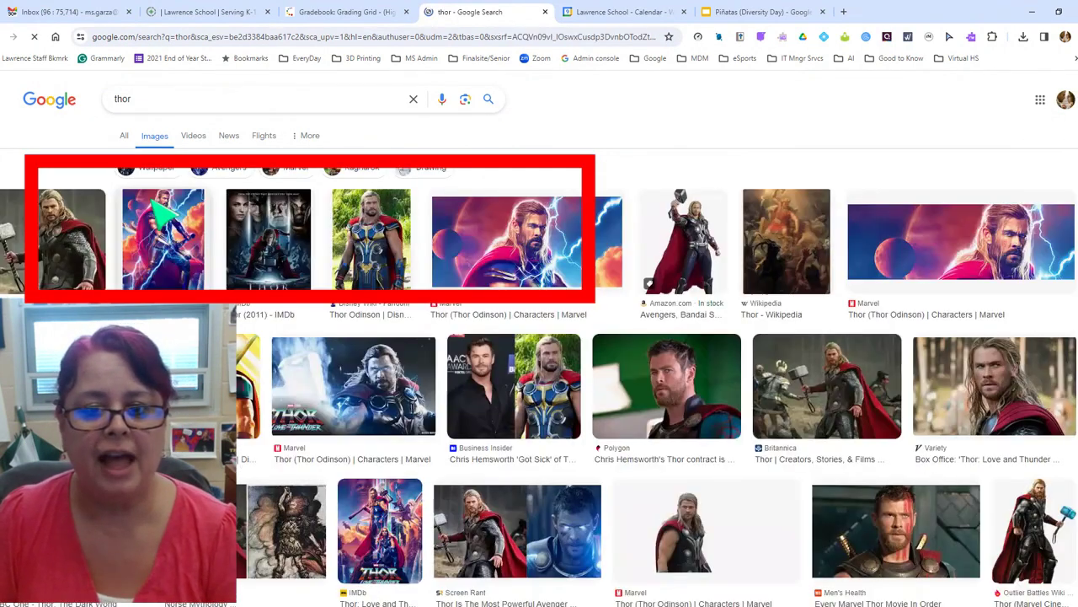
Filter the Thor images by the color blue and browse through the results
left_click(487, 135)
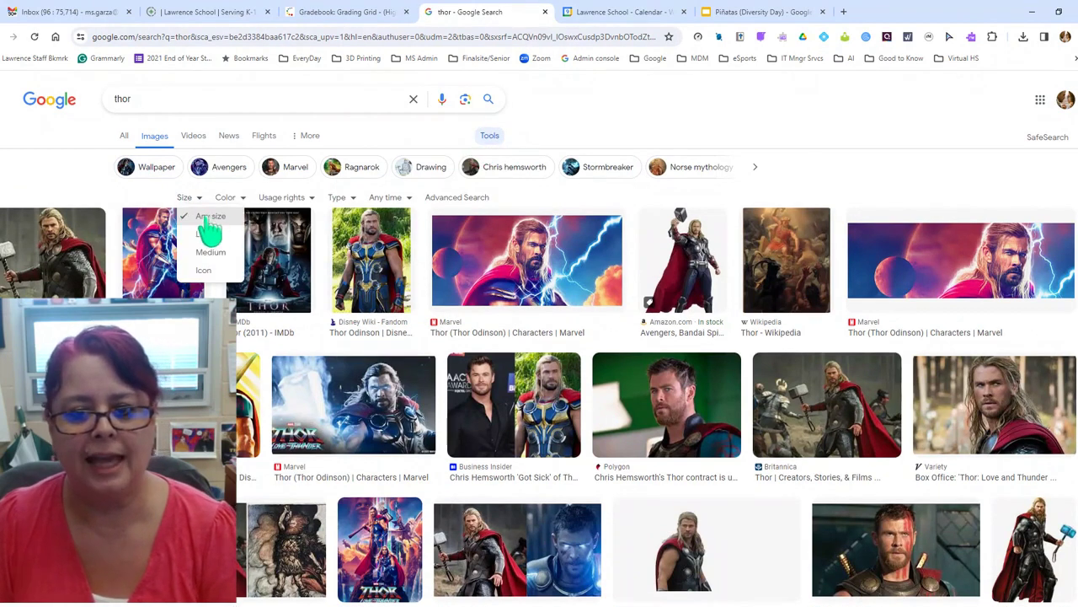
left_click(234, 202)
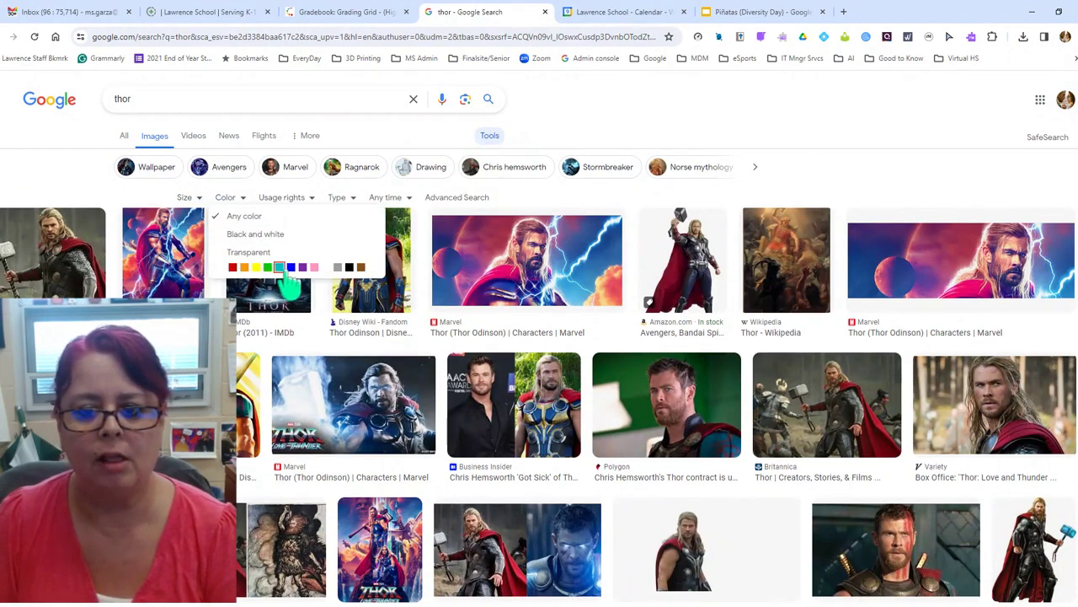
left_click(291, 267)
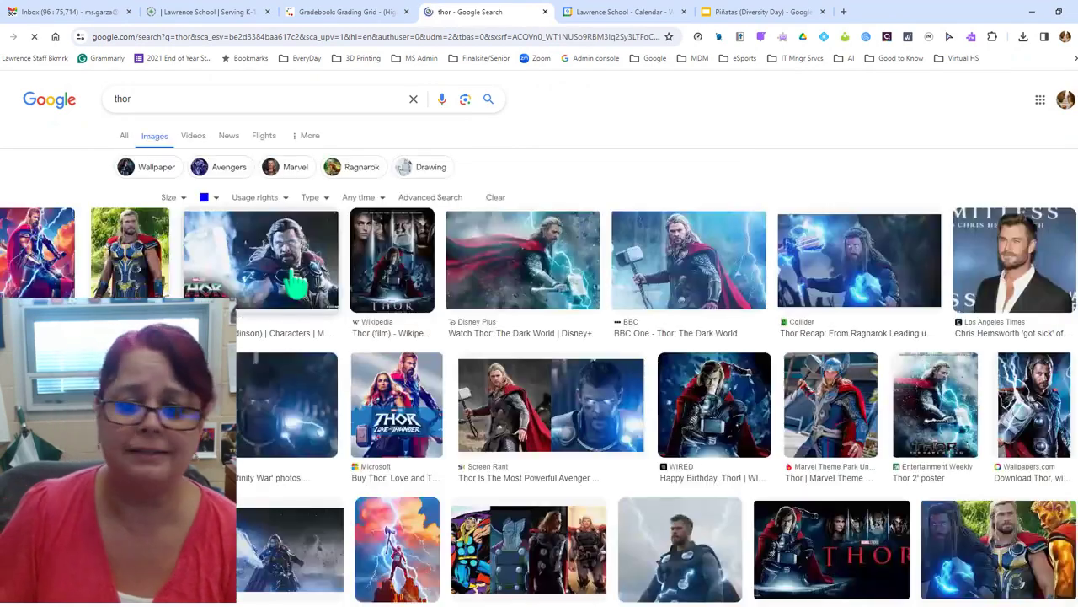
scroll(450, 484, "down", 8)
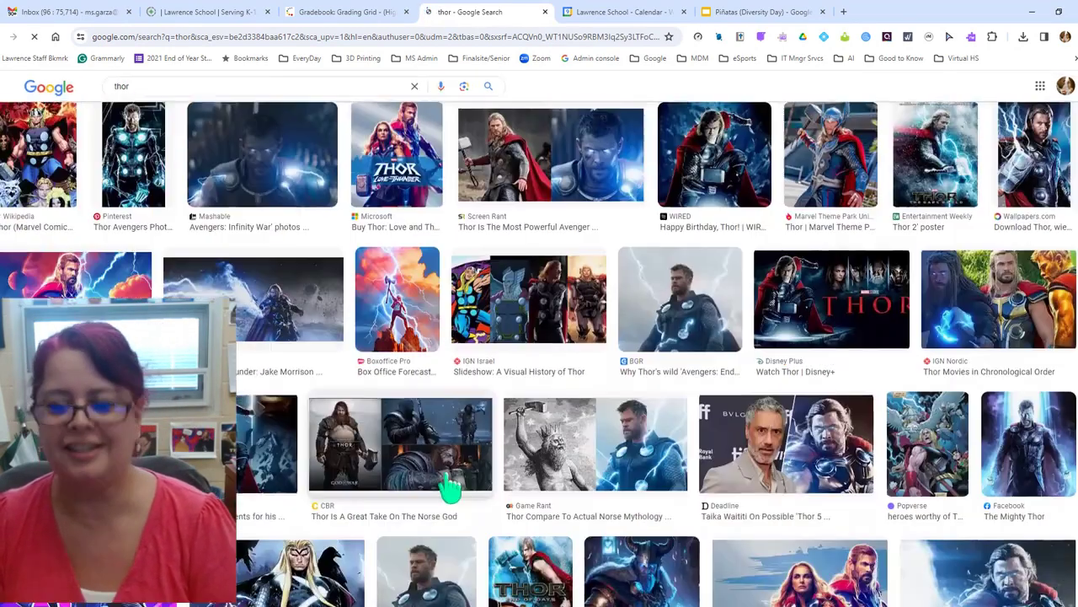
scroll(450, 476, "down", 7)
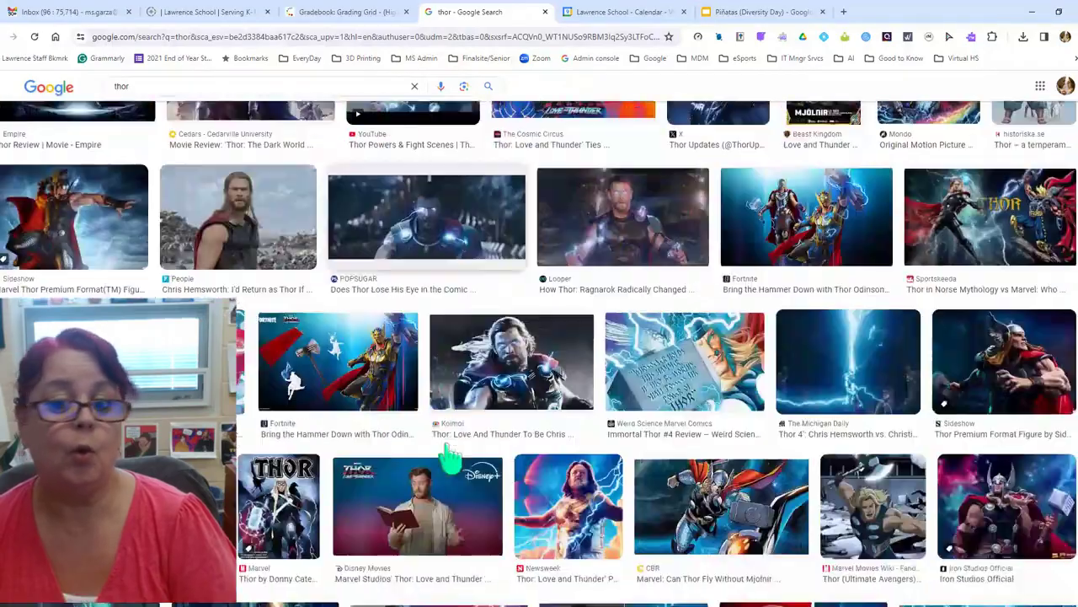
scroll(455, 459, "down", 5)
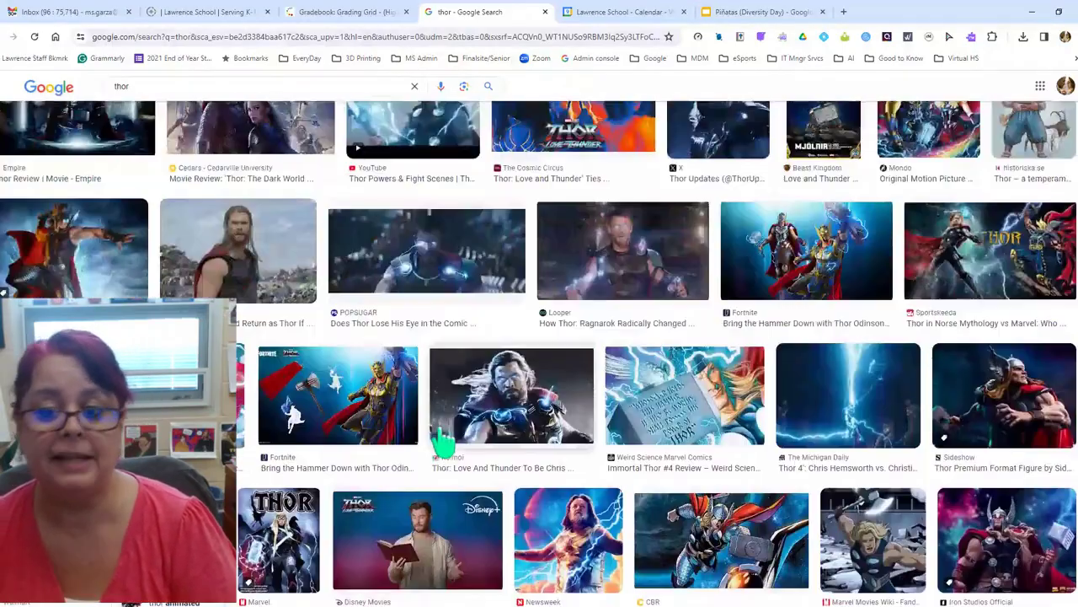
scroll(444, 440, "up", 20)
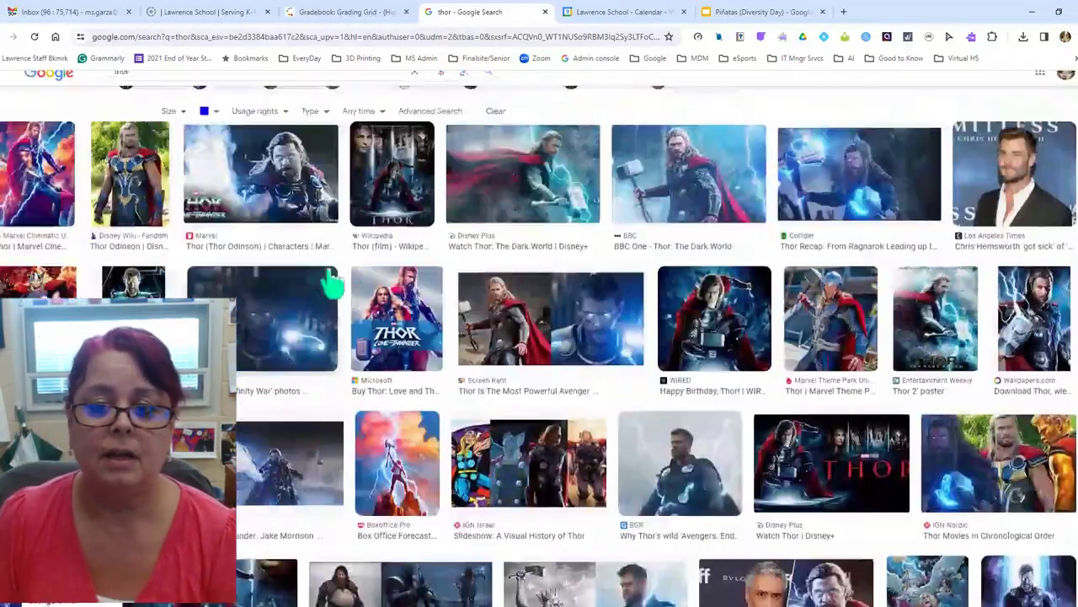
Change the color filter to pink, and switch it to orange
left_click(212, 197)
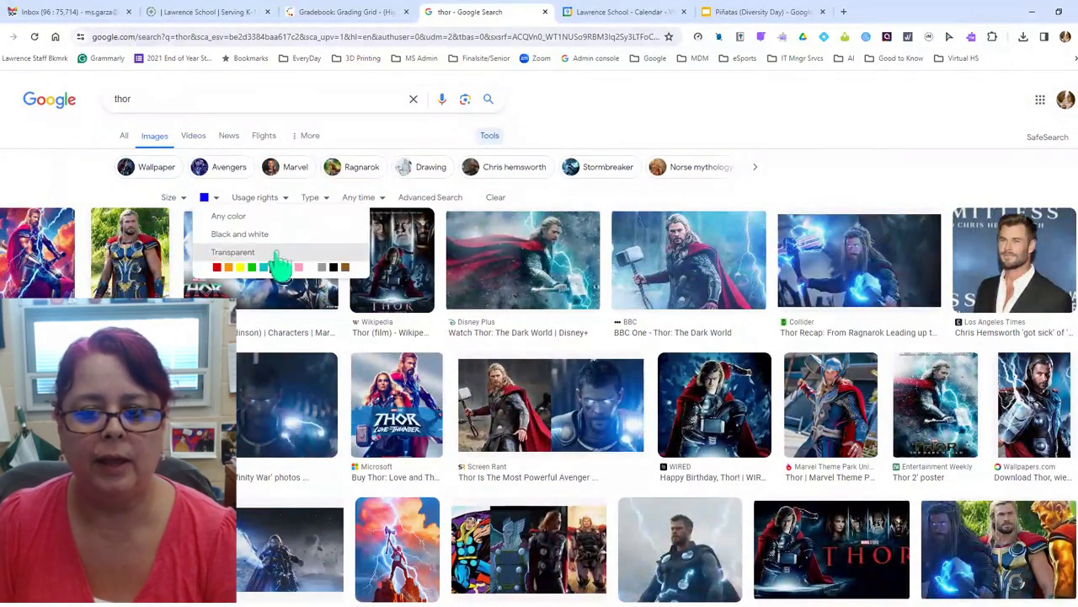
left_click(300, 268)
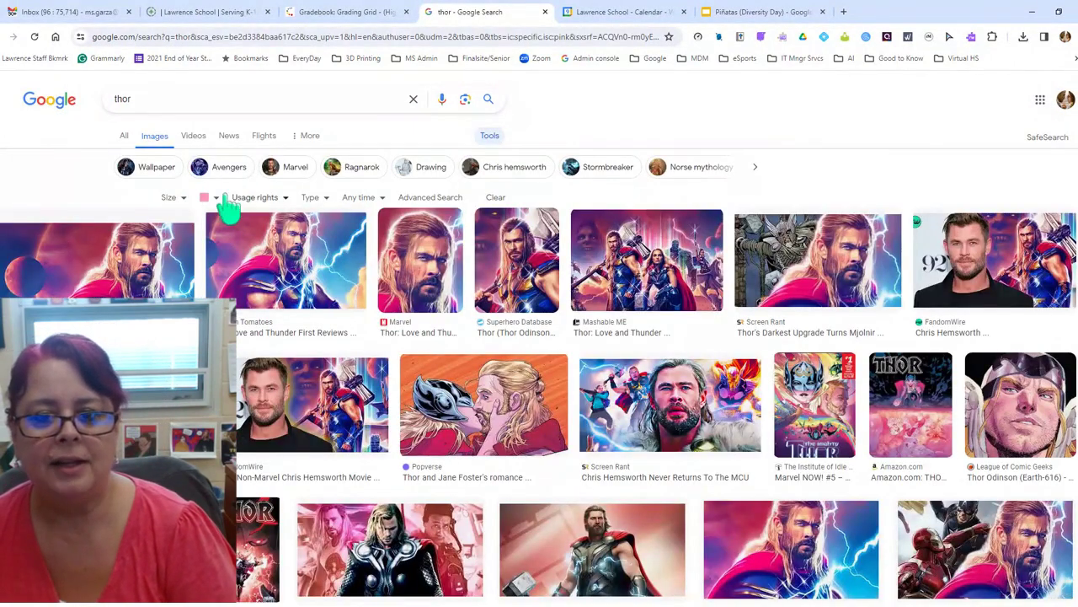
left_click(211, 197)
left_click(228, 267)
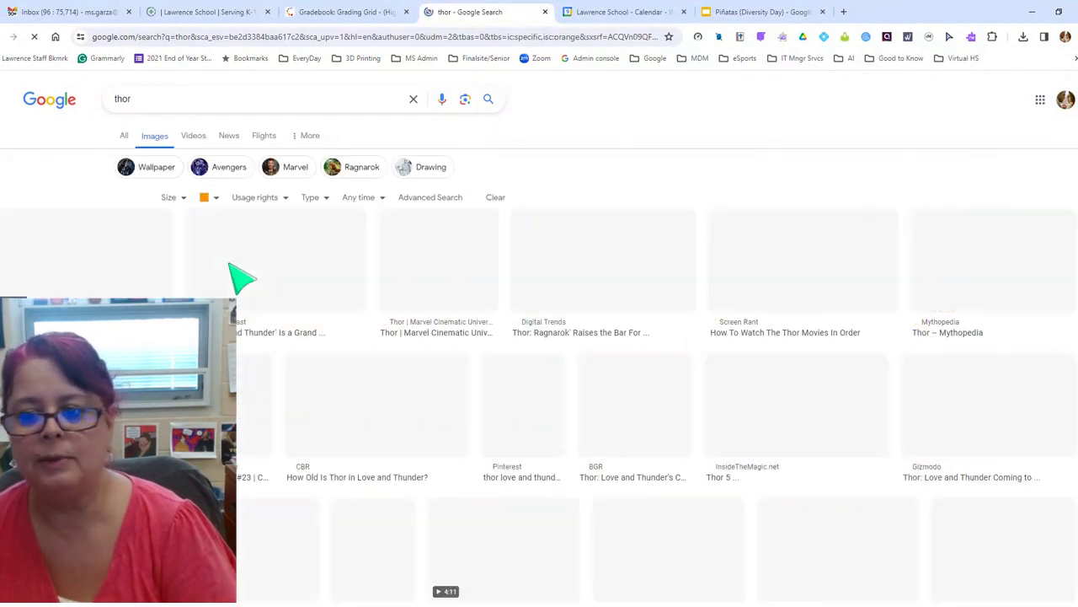
Set the color filter to Transparent and look through the Thor images
left_click(206, 197)
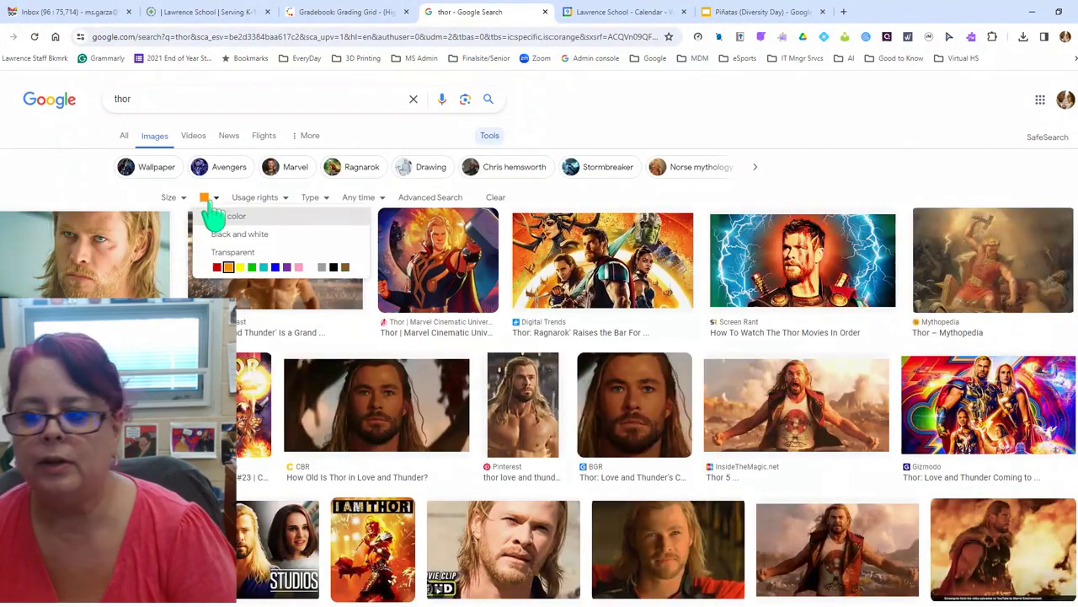
left_click(239, 255)
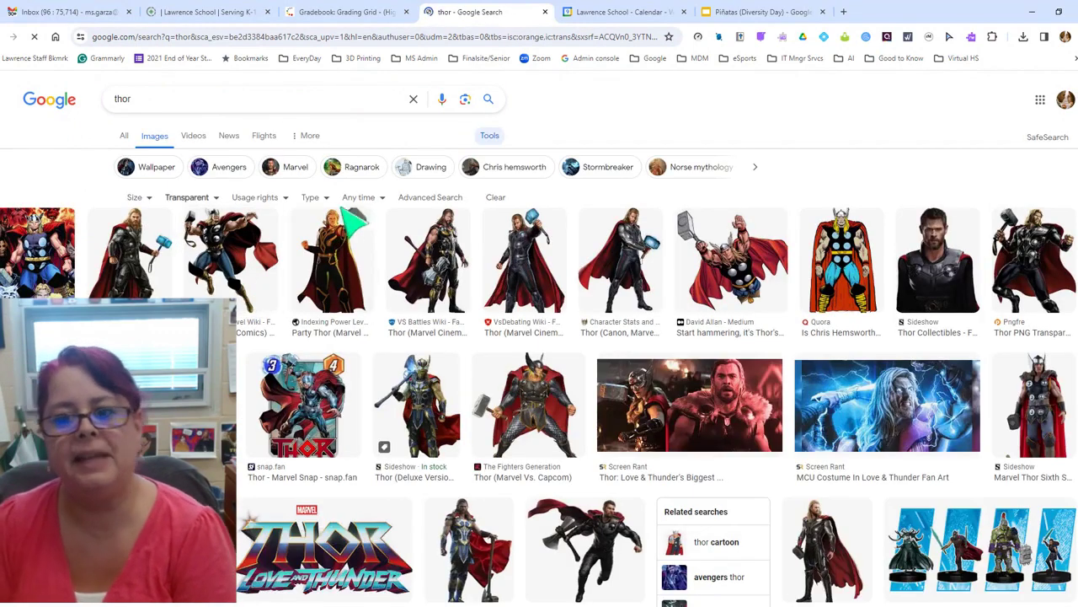
scroll(278, 505, "down", 3)
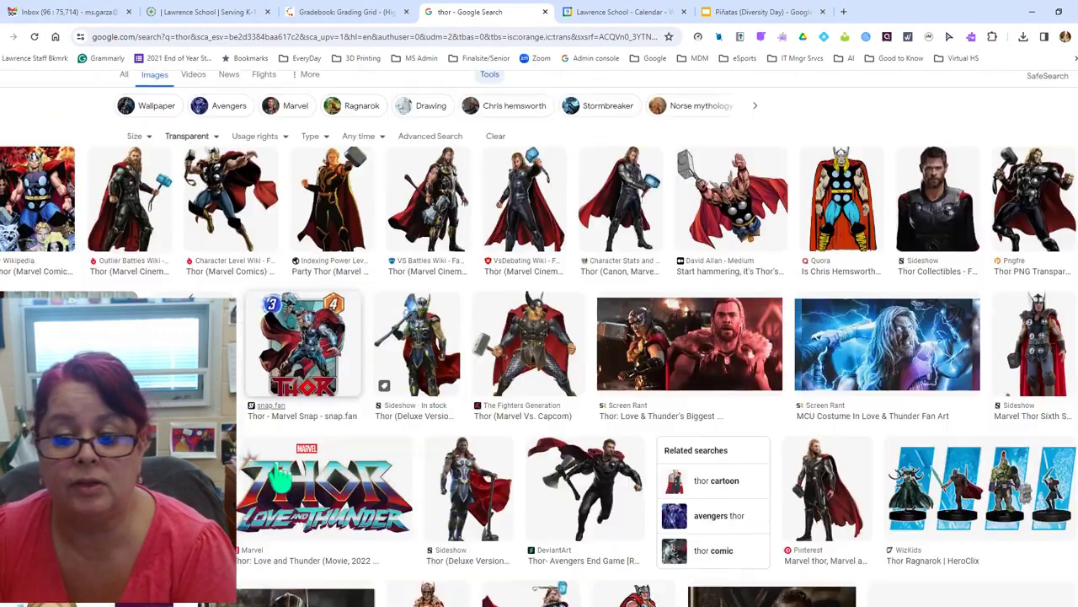
Clear the transparent color filter, and filter the Thor images by type, first as clip art and finally as line drawing
left_click(301, 371)
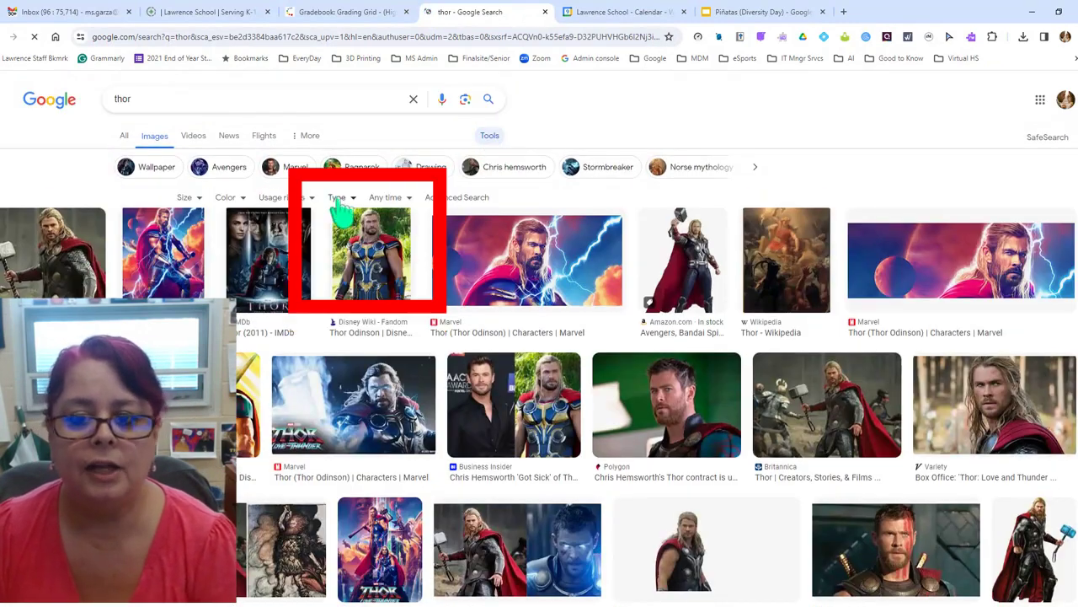
left_click(337, 200)
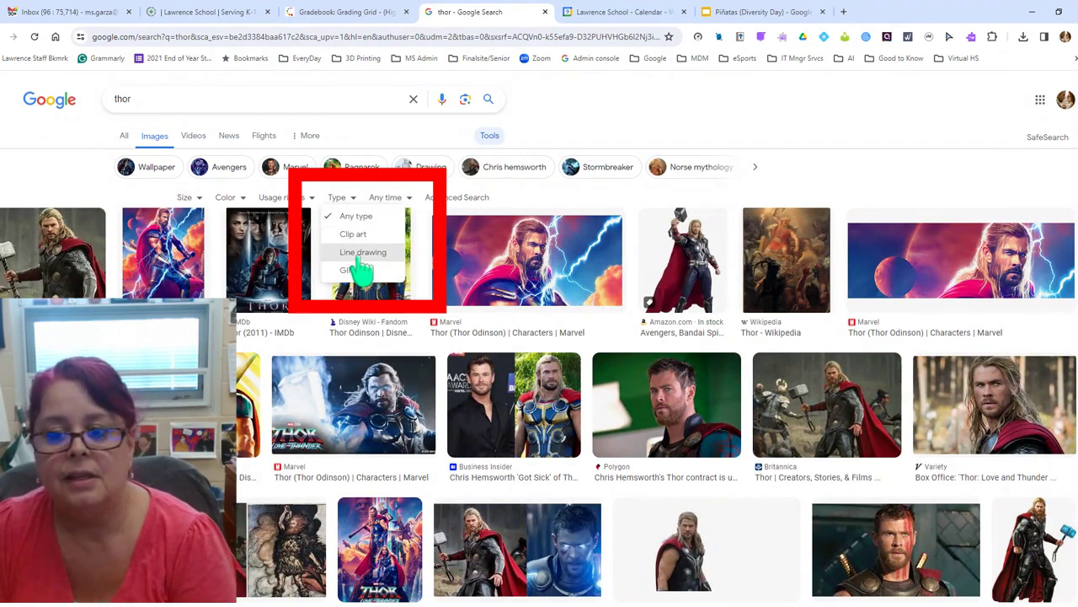
left_click(354, 234)
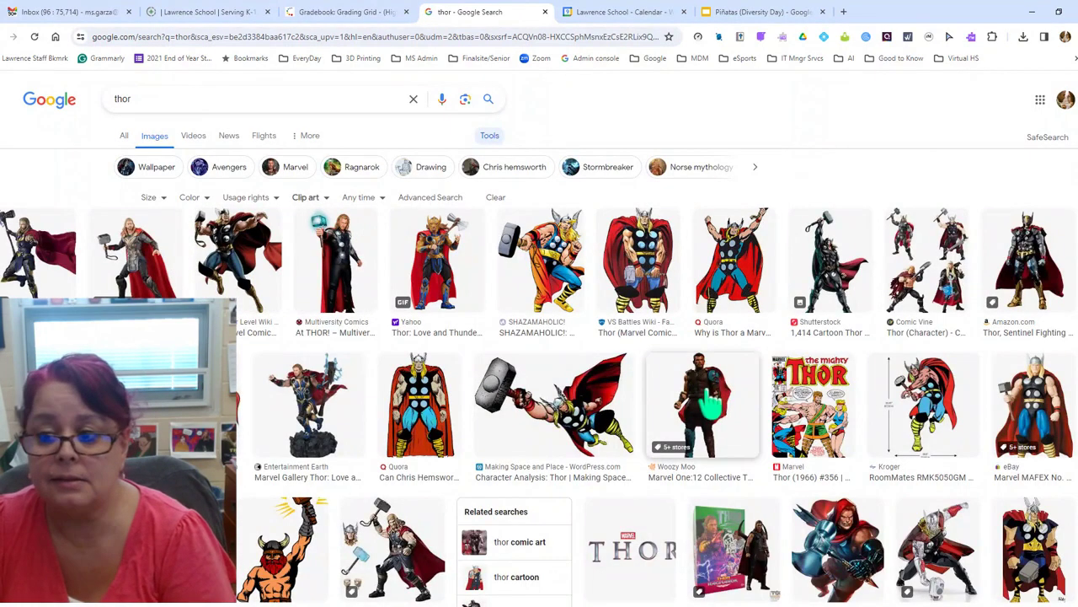
left_click(319, 199)
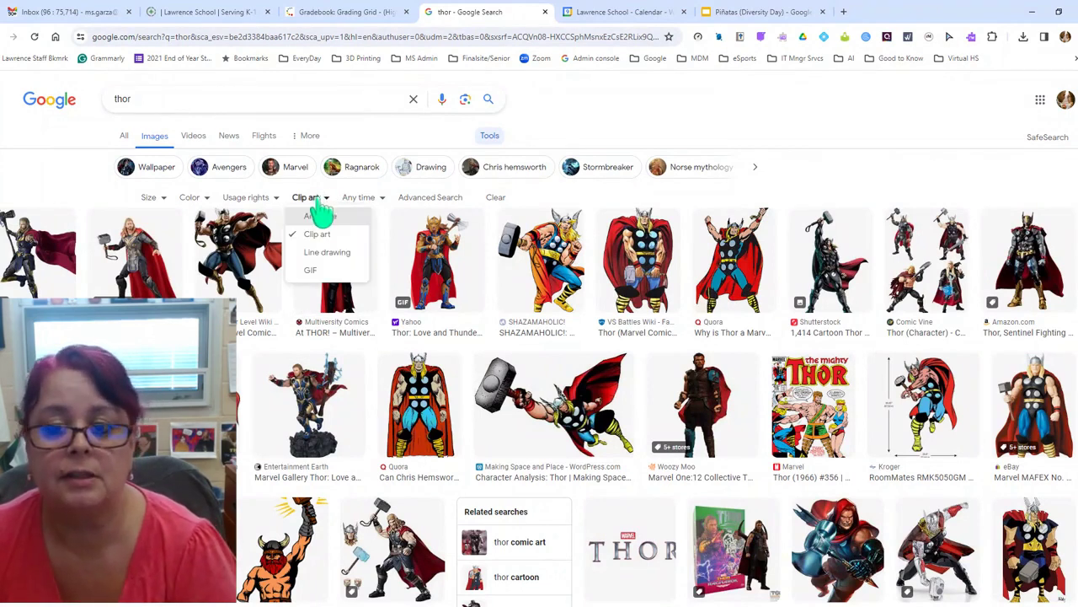
left_click(326, 252)
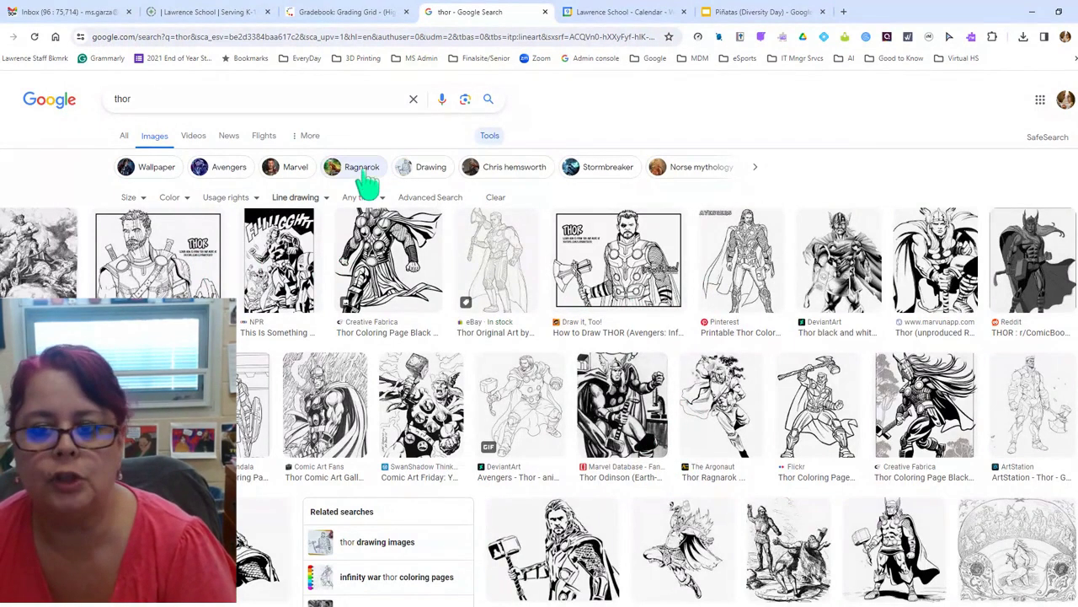
Change the image type filter to GIF and preview several of the Thor results
left_click(308, 195)
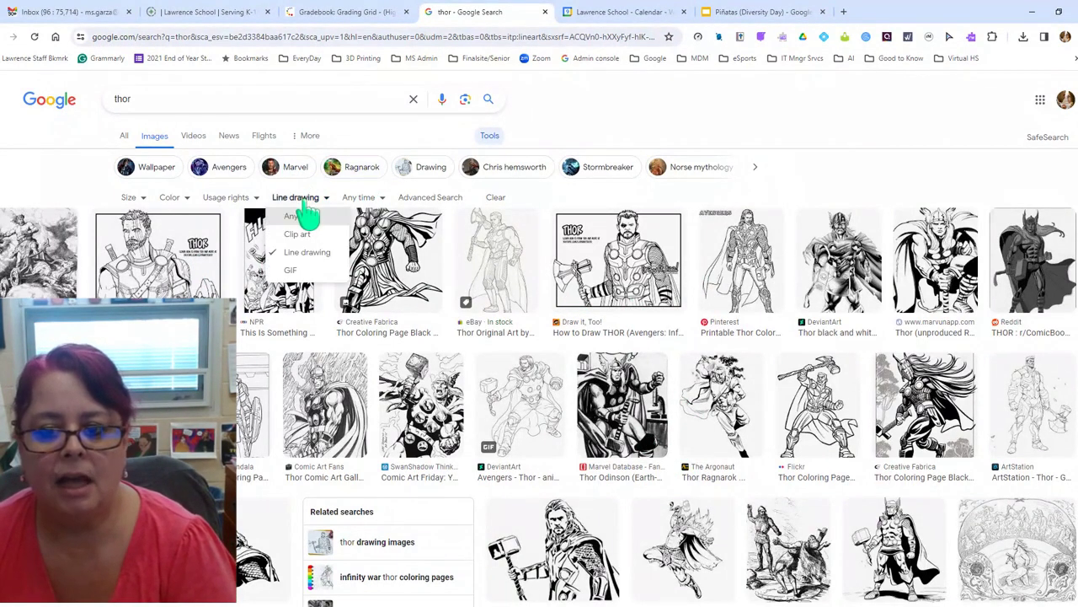
left_click(305, 268)
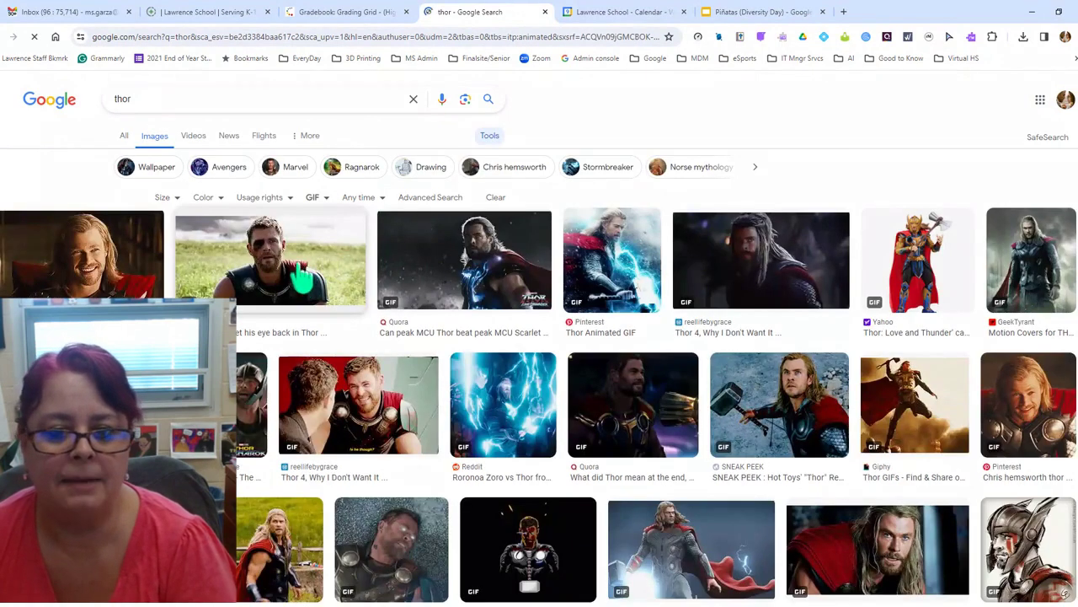
left_click(236, 280)
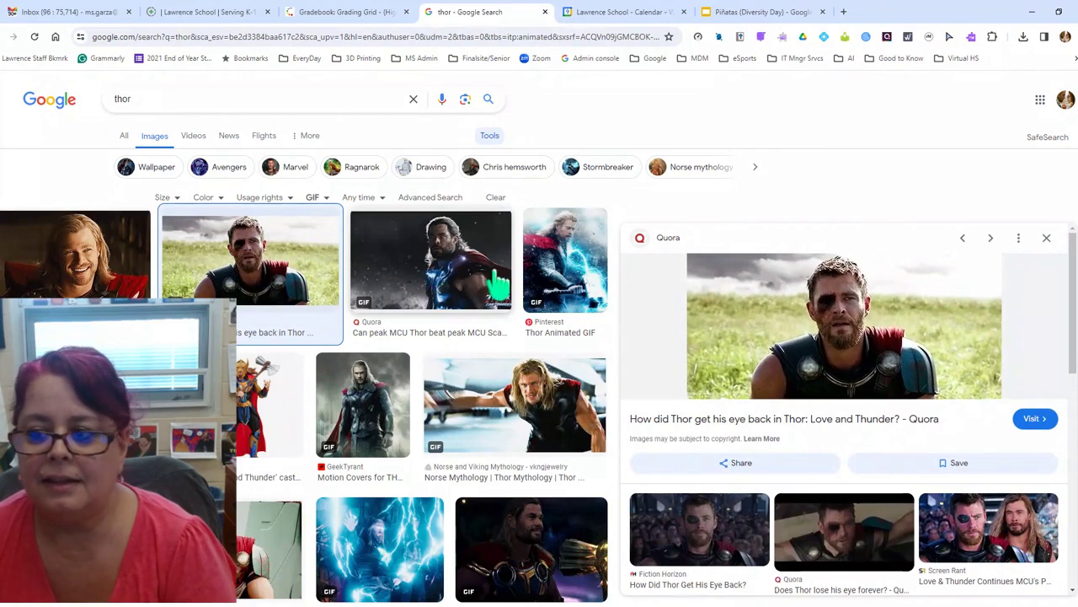
left_click(539, 295)
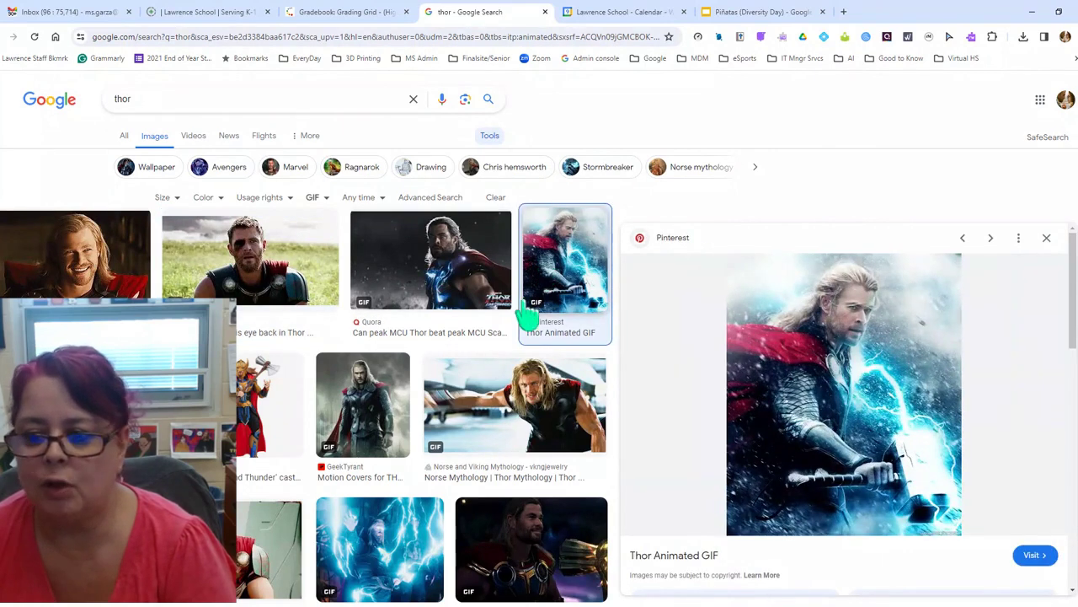
left_click(282, 413)
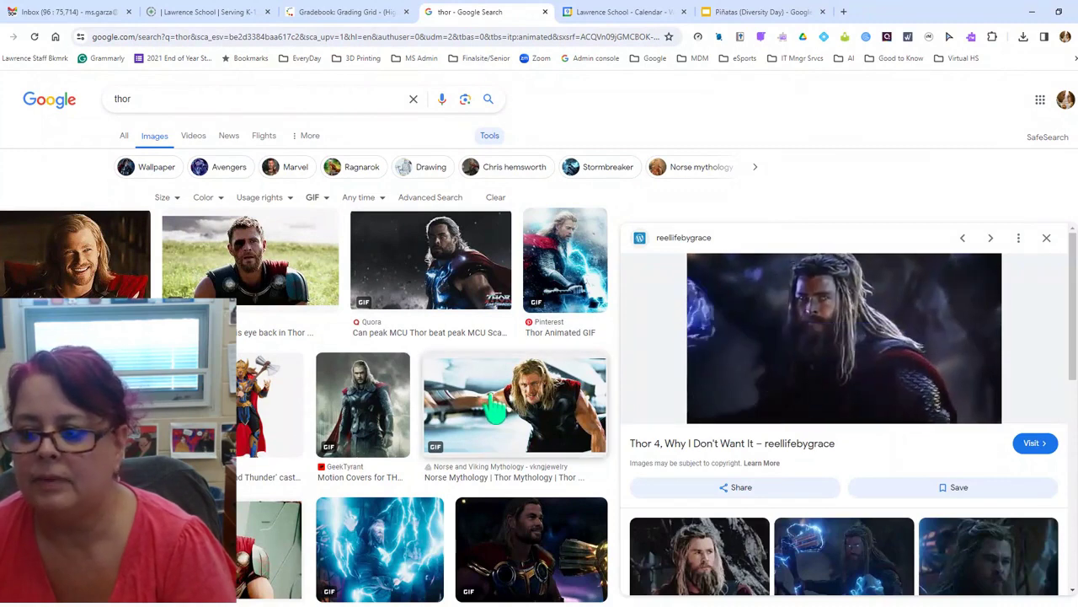
Reset the type filter to Any type and limit the Thor images to the past month
left_click(312, 197)
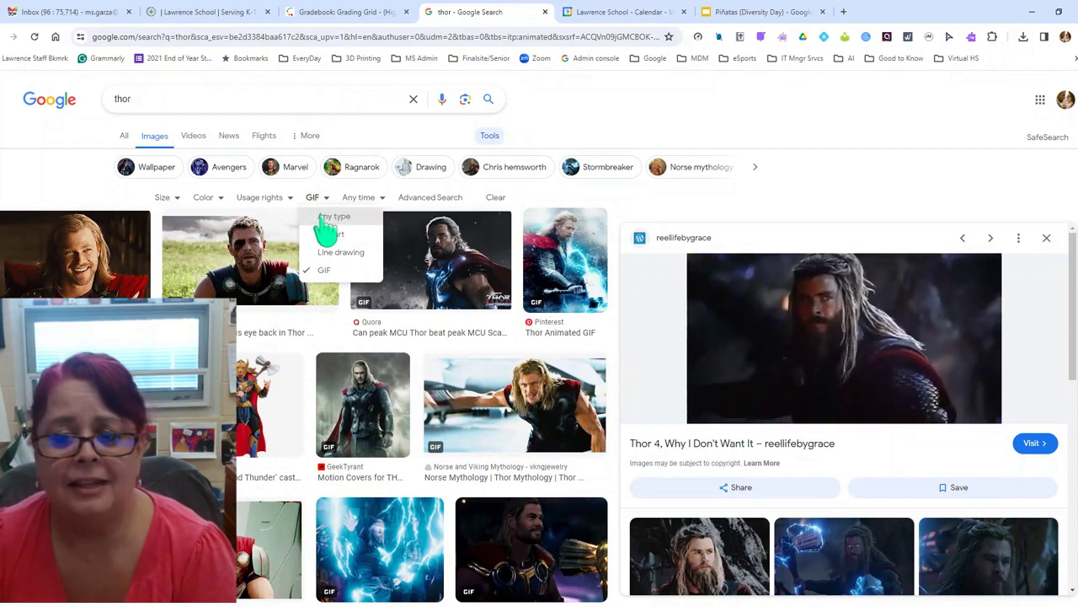
left_click(329, 217)
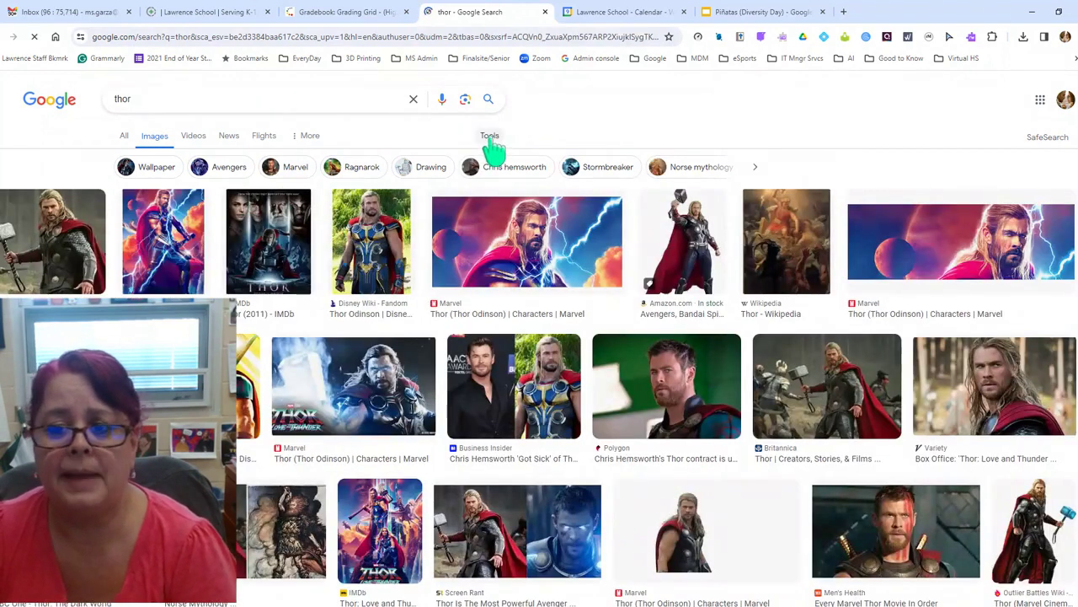
left_click(490, 138)
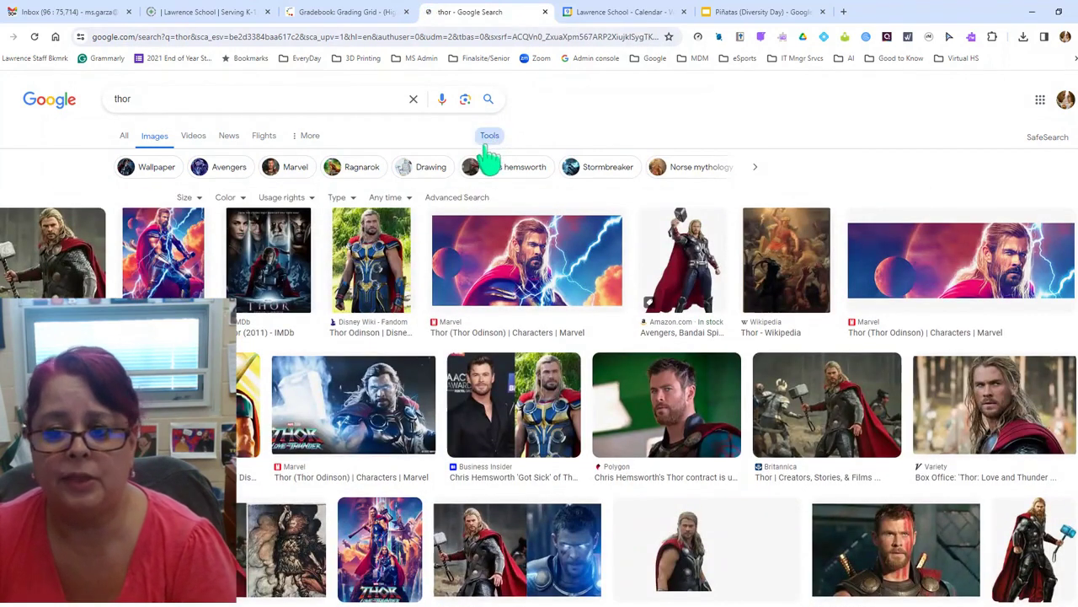
left_click(387, 199)
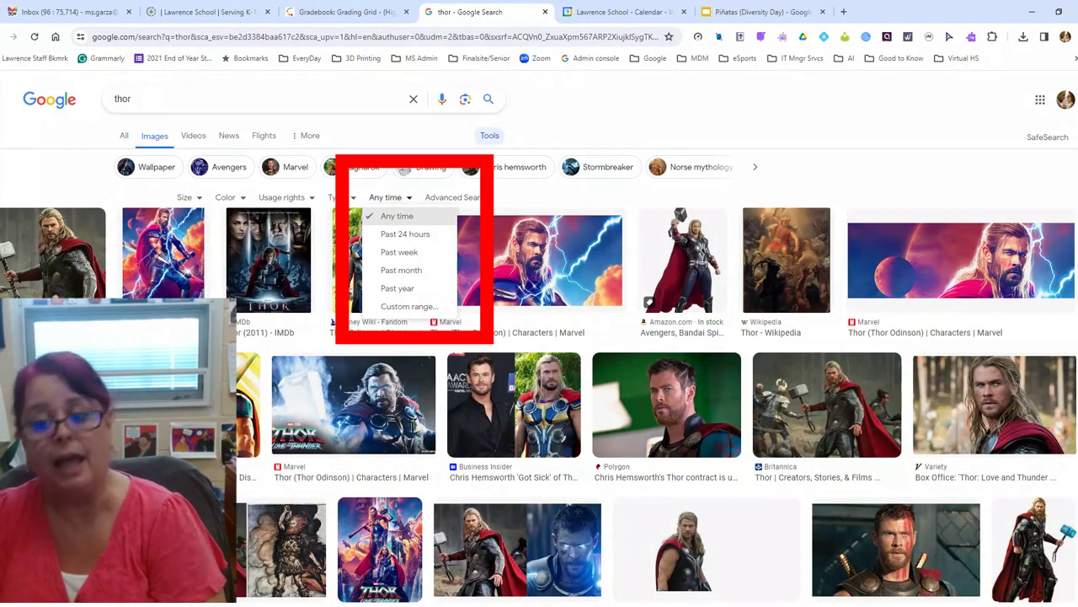
left_click(411, 271)
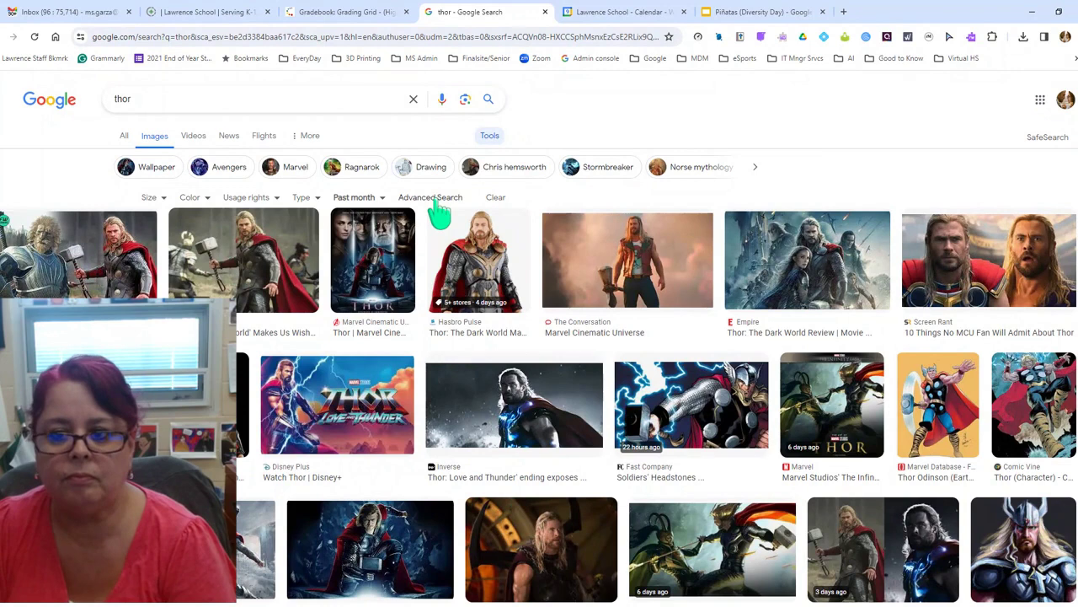
Reset the time filter for the Thor images to Any time
left_click(493, 138)
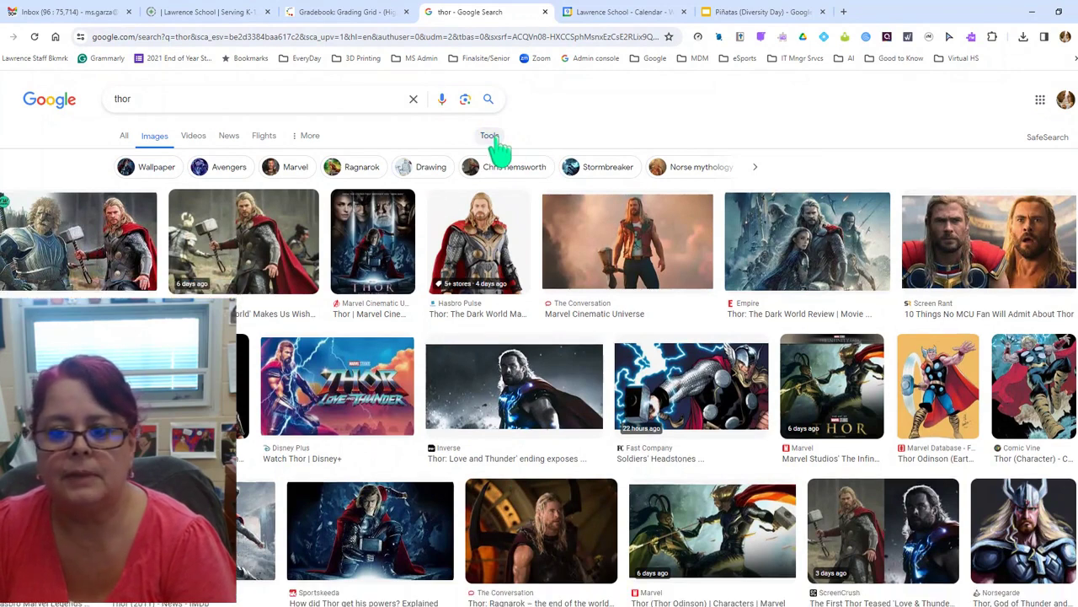
left_click(493, 137)
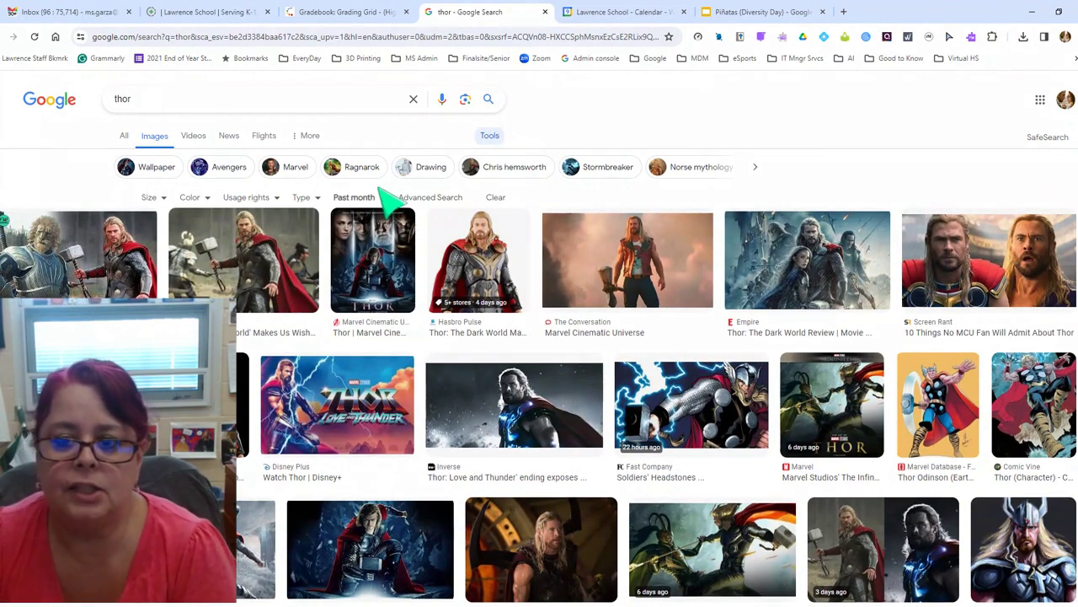
left_click(356, 199)
left_click(362, 215)
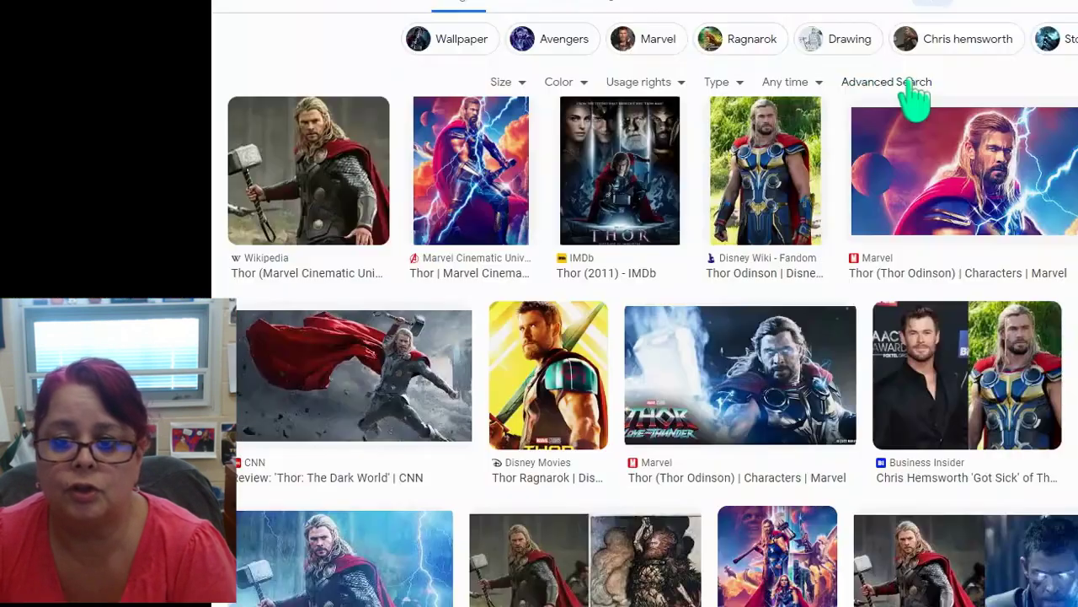
In the advanced image search, enter "marvel comic" as the exact phrase and "mighty thor" under any of these words
left_click(432, 203)
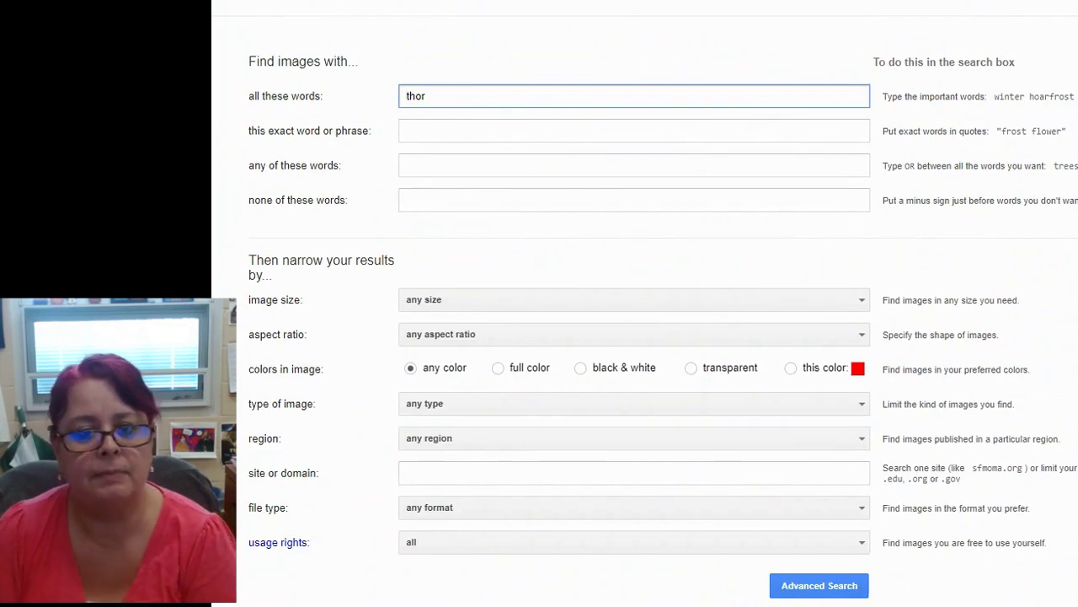
left_click(404, 131)
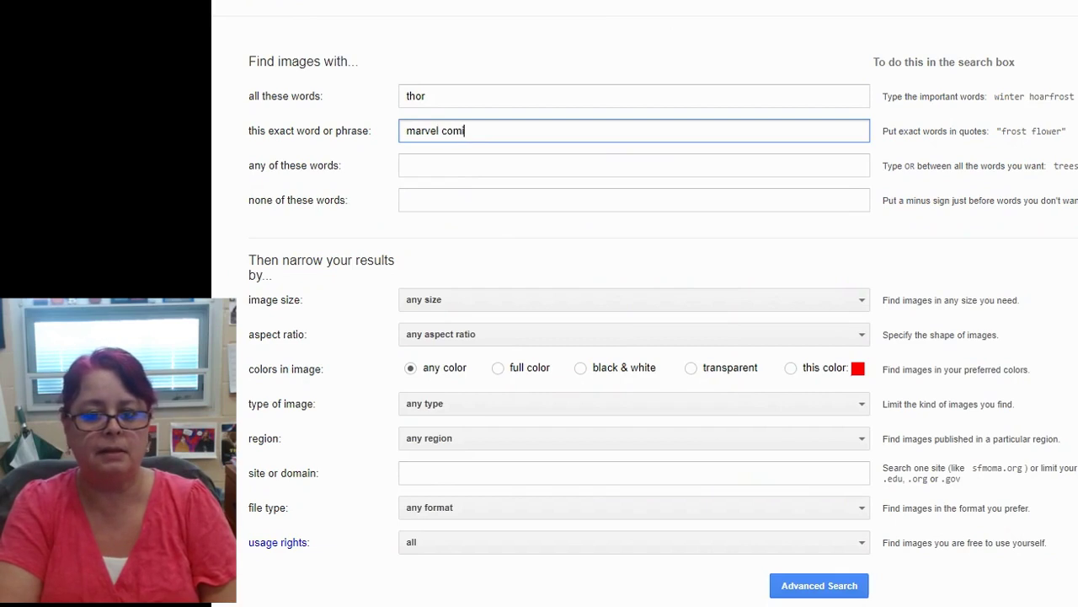
type("marvel comic")
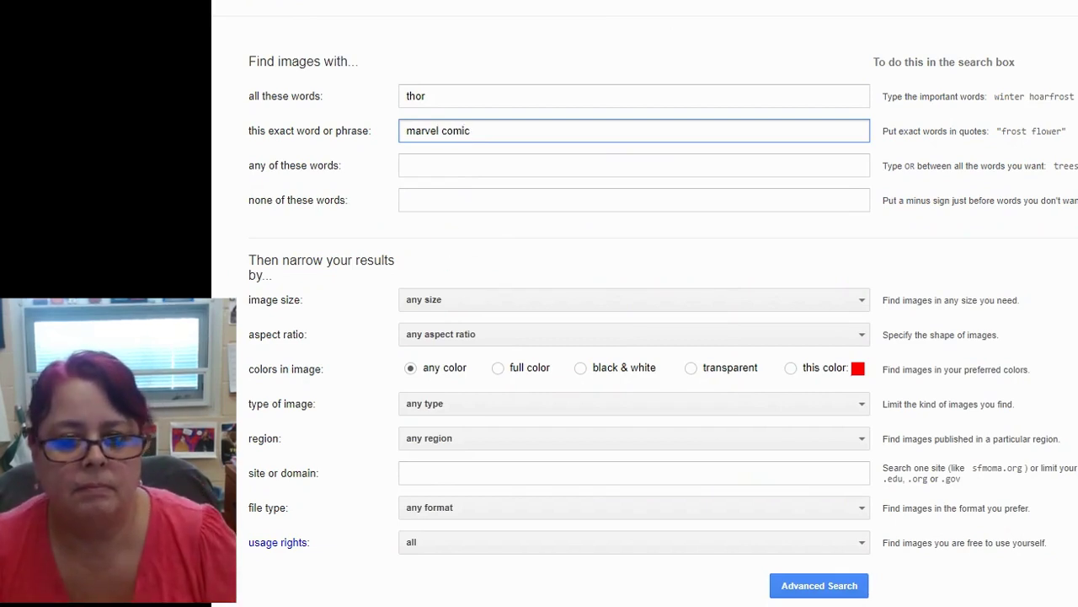
left_click(406, 165)
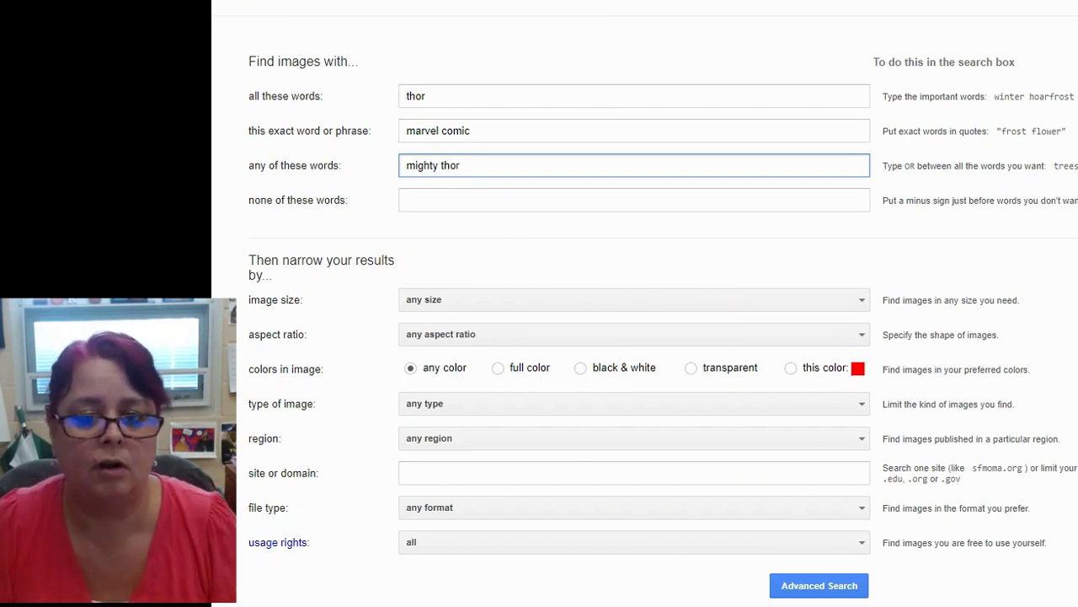
Swap the two entries so the exact phrase is "mighty thor" and any of these words is "marvel comic", and exclude the word "movie"
left_click_drag(464, 165, 347, 167)
key("ctrl+x")
left_click(468, 130)
key("ctrl+v")
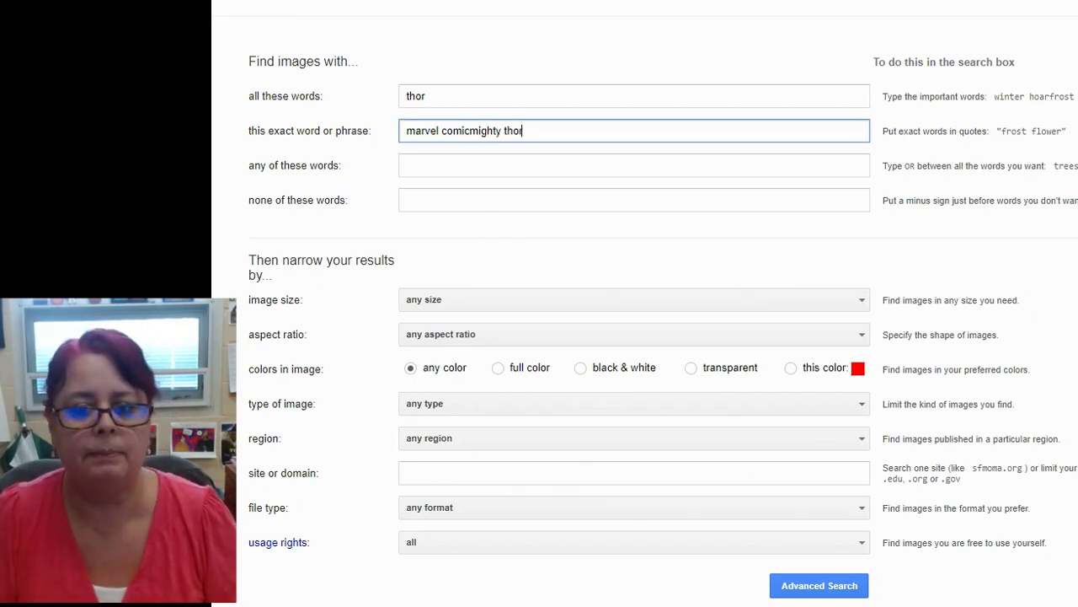
left_click_drag(467, 130, 325, 148)
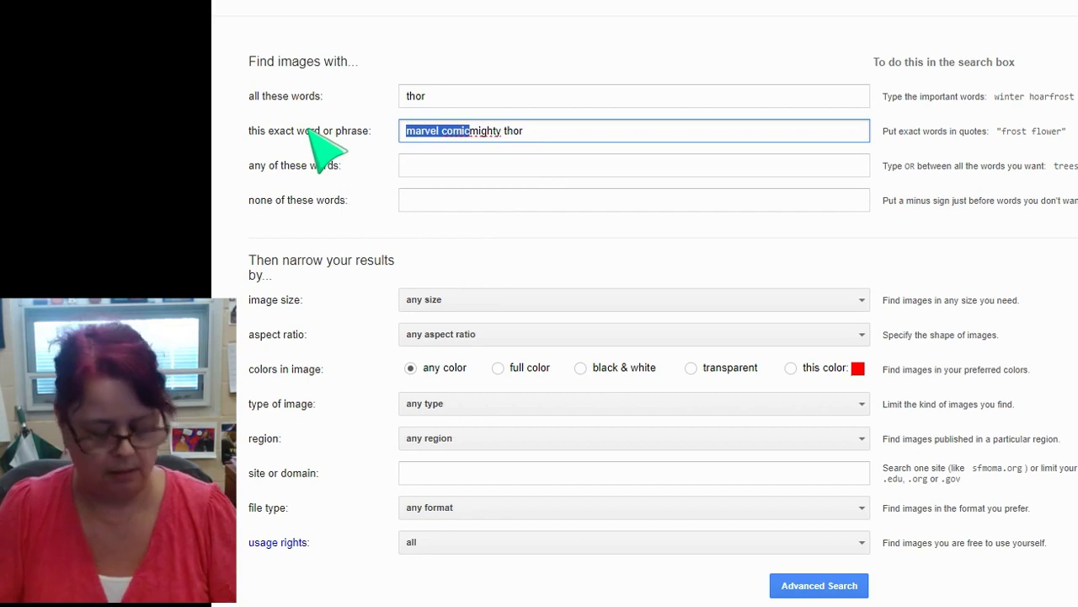
key("BackSpace")
key("Tab")
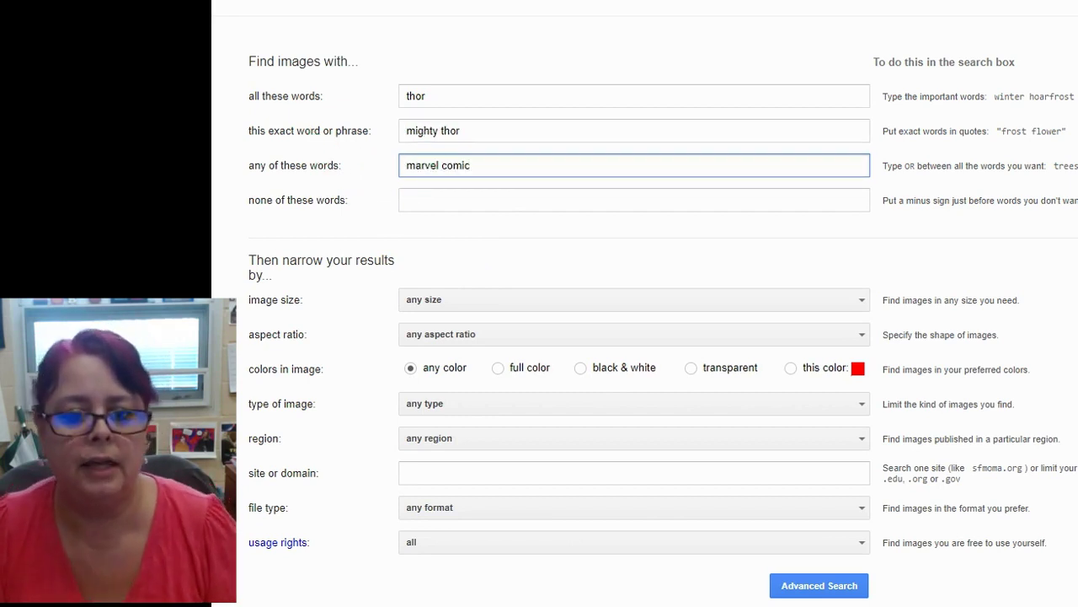
key("Tab")
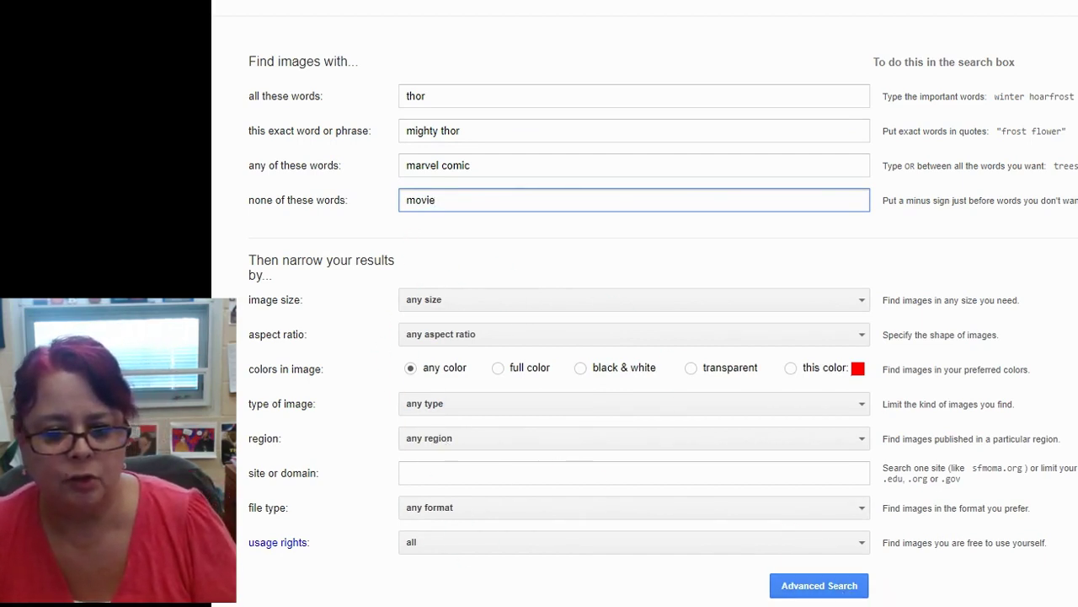
Set the aspect ratio to Wide and the image size to Large, and run the advanced search
left_click(468, 334)
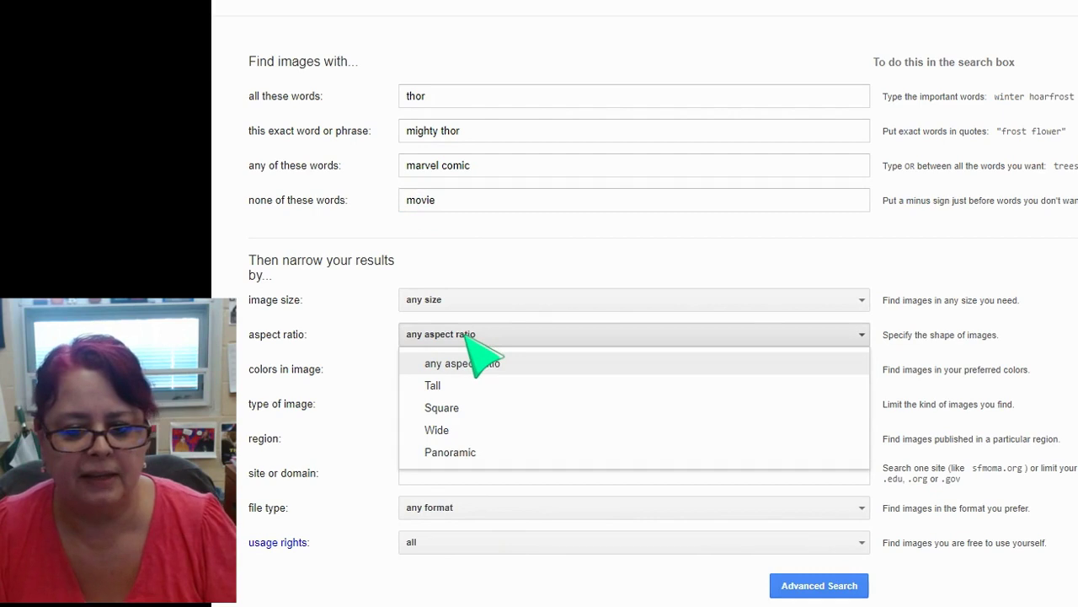
left_click(453, 431)
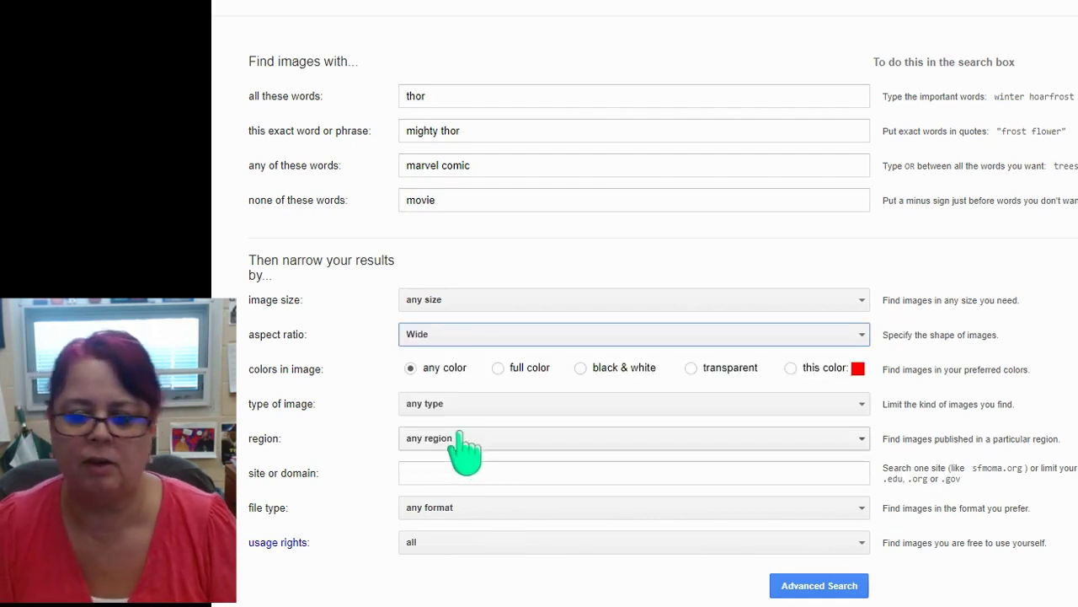
left_click(451, 301)
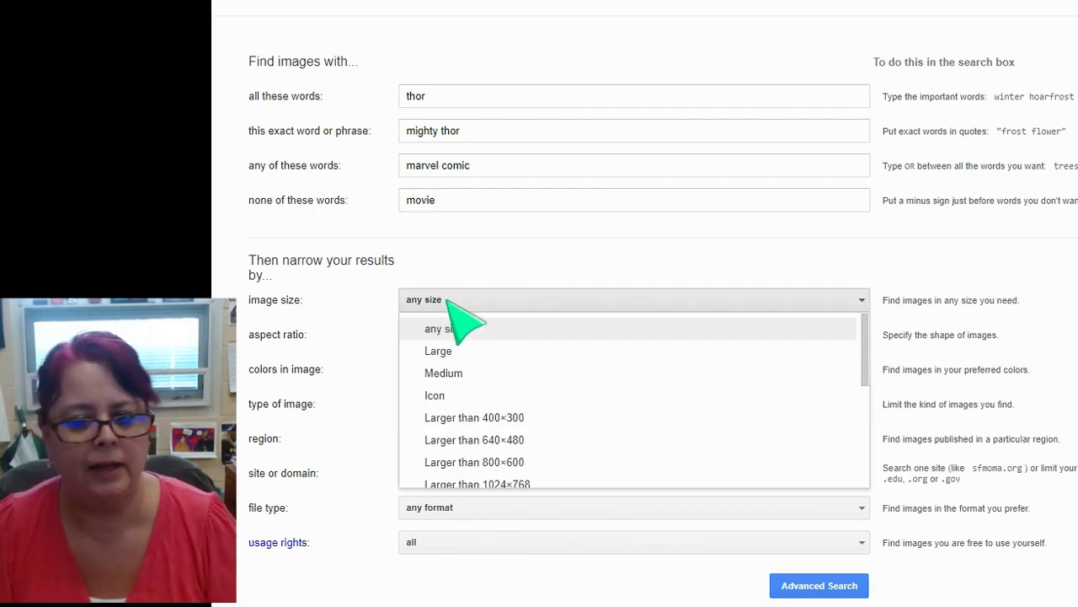
left_click(455, 357)
left_click(826, 587)
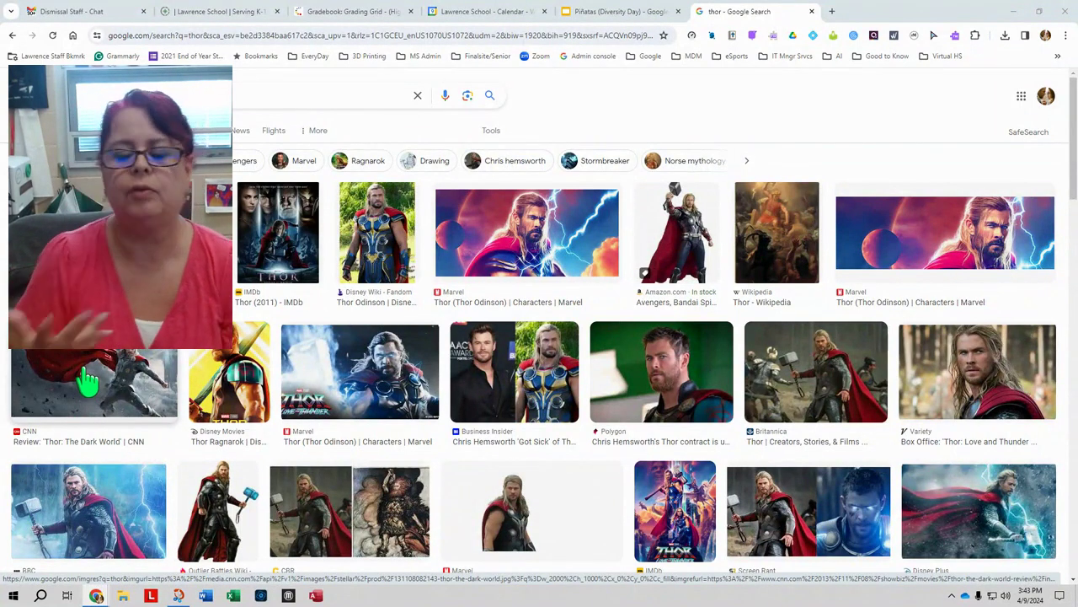
Preview the CNN "Thor: The Dark World" image, bring up the dialog for saving it to Downloads, and cancel it
left_click(162, 375)
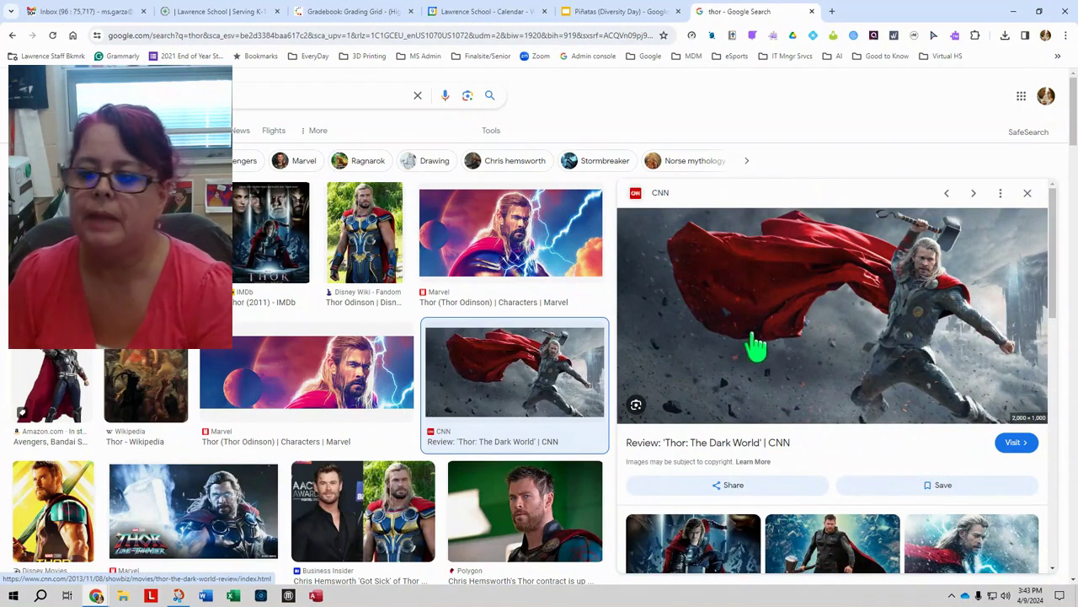
right_click(777, 297)
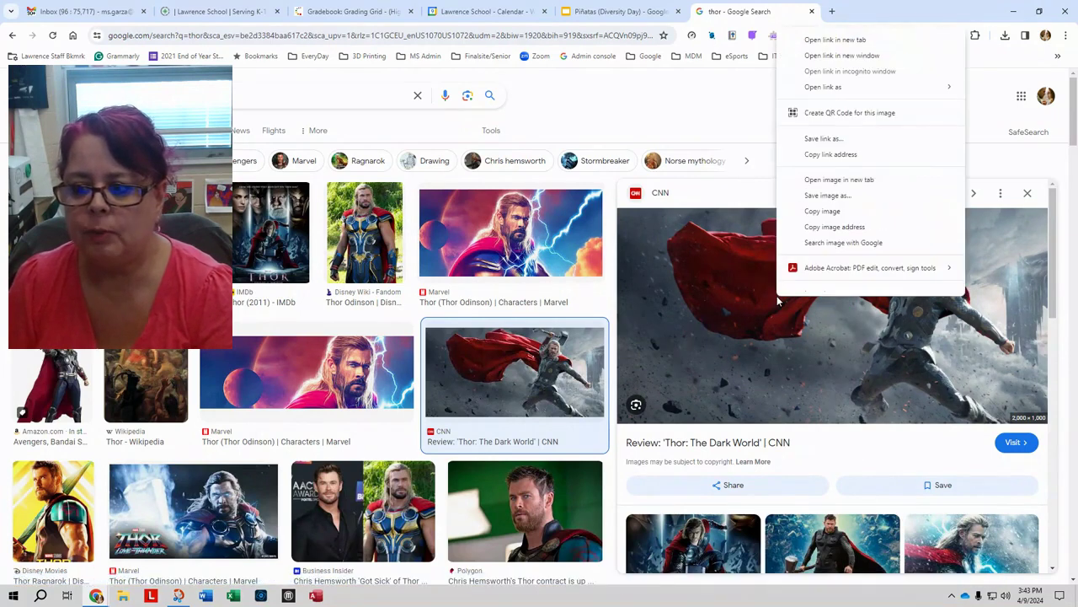
left_click(829, 204)
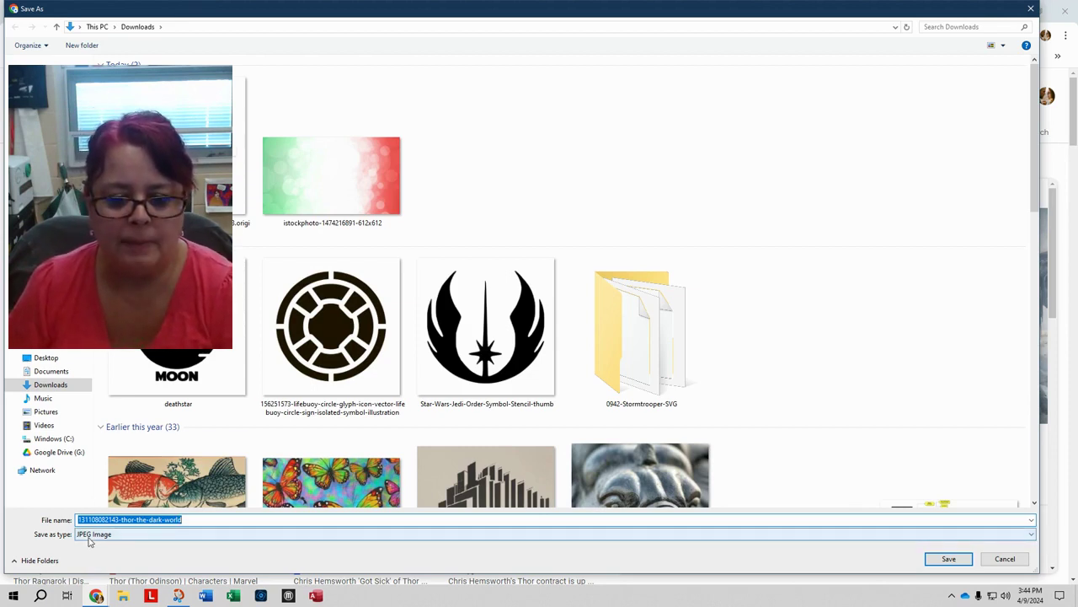
left_click(1005, 558)
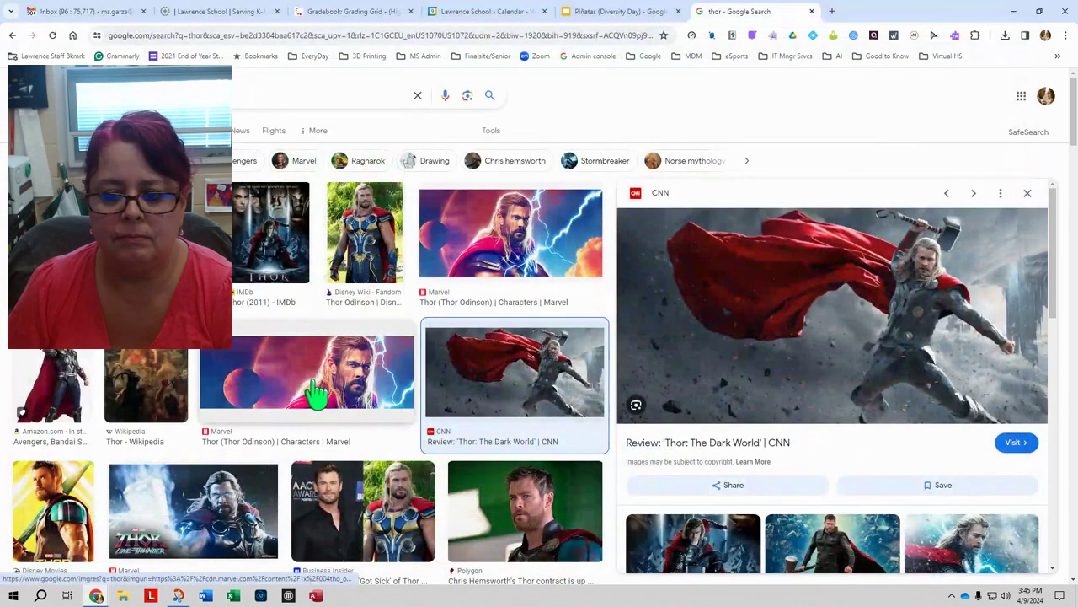
Preview the Business Insider image of Thor from further down the results
scroll(316, 391, "down", 2)
right_click(348, 364)
left_click(349, 364)
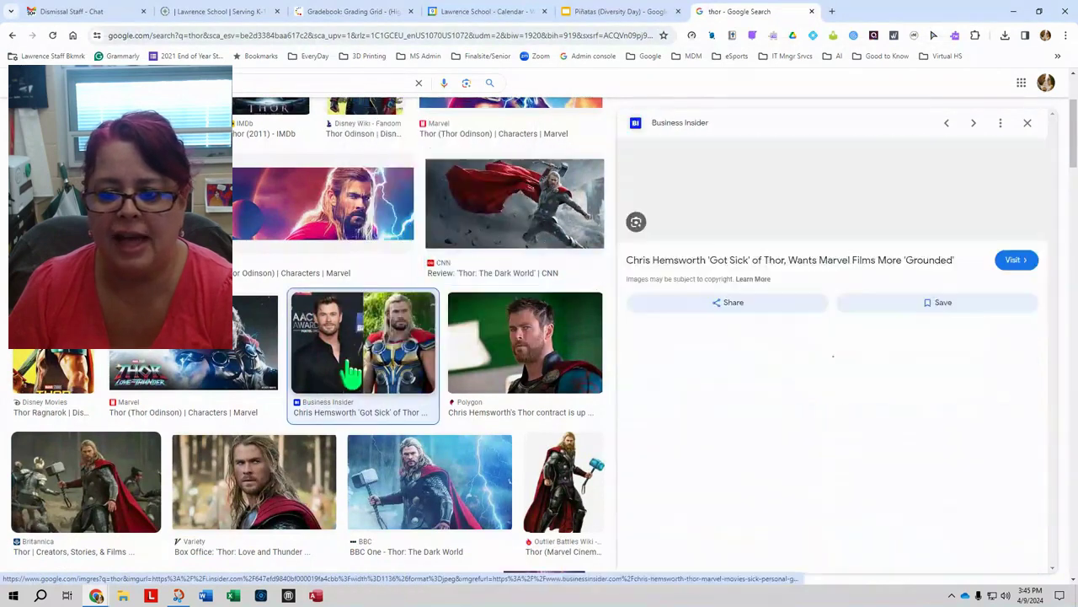
Save the previewed Business Insider image of Thor to the Downloads folder as a WEBP file
right_click(816, 318)
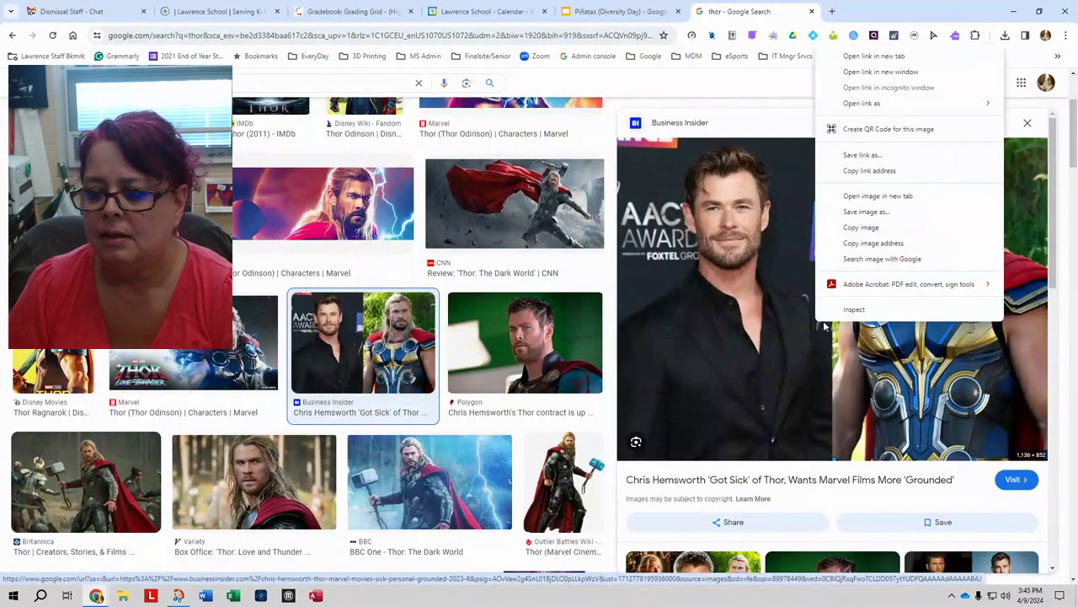
left_click(866, 211)
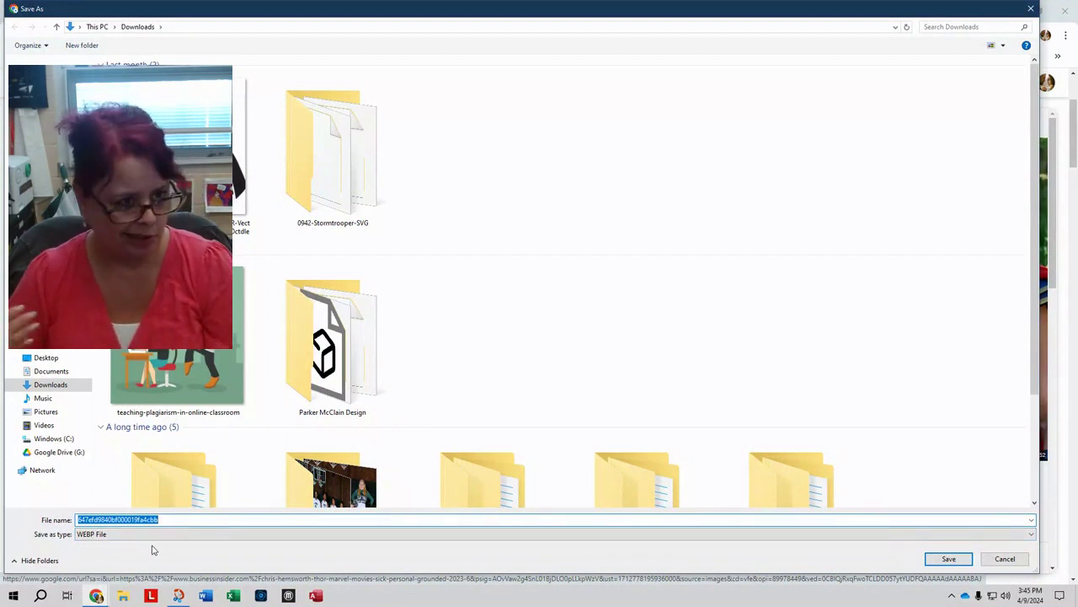
left_click(958, 560)
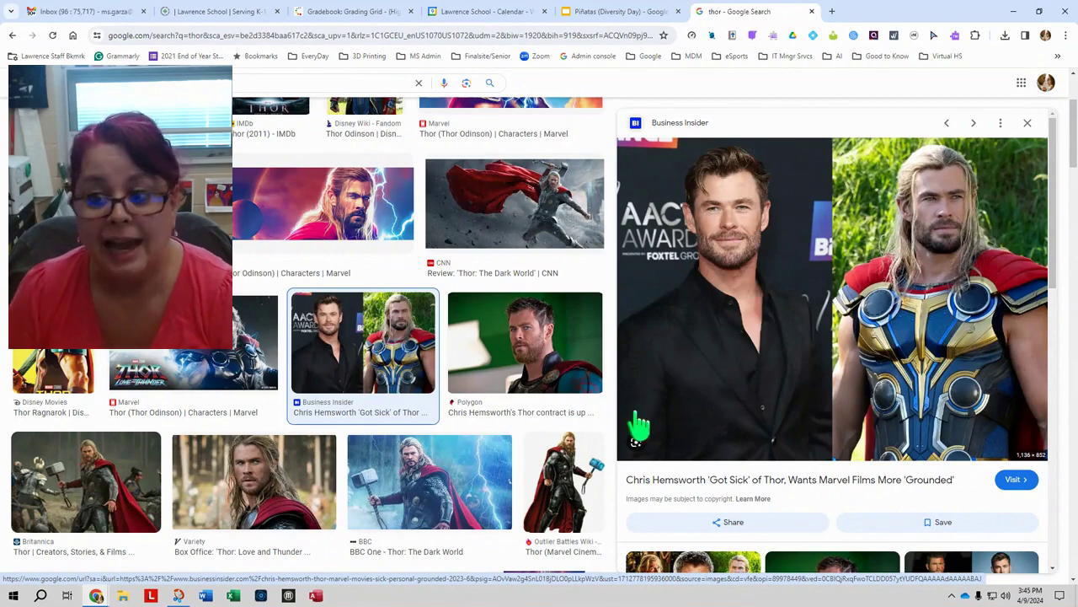
Switch to Snip & Sketch, capture a rectangular snip of the whole previewed Thor image, and save it to the Google Drive wallpaper folder
left_click(178, 595)
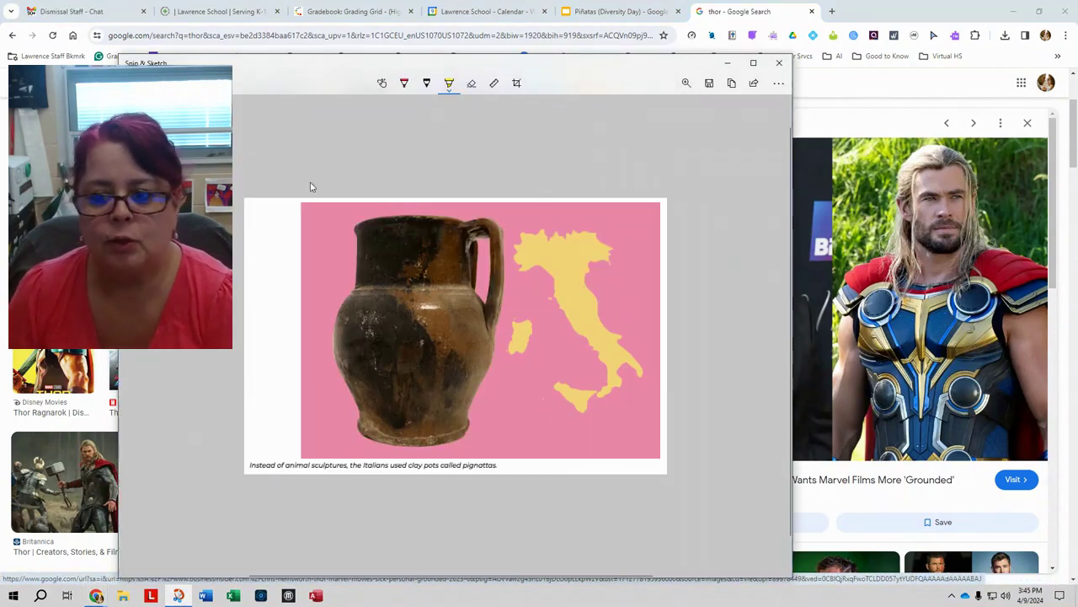
key("ctrl+n")
mouse_move(624, 139)
left_mouse_down()
mouse_move(876, 309)
mouse_move(1045, 450)
mouse_move(1037, 442)
left_mouse_up()
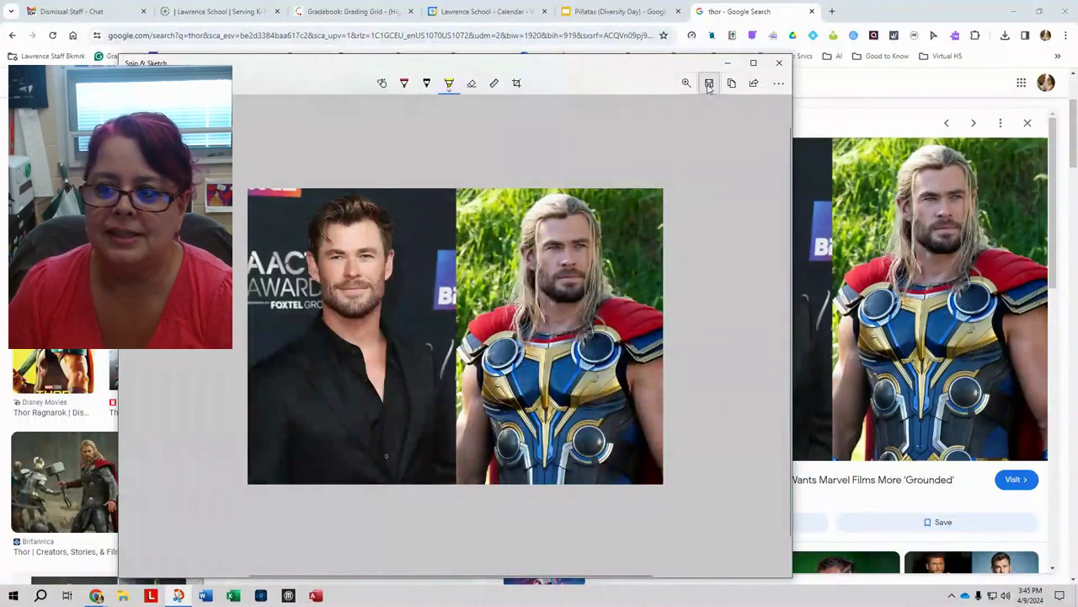
left_click(709, 82)
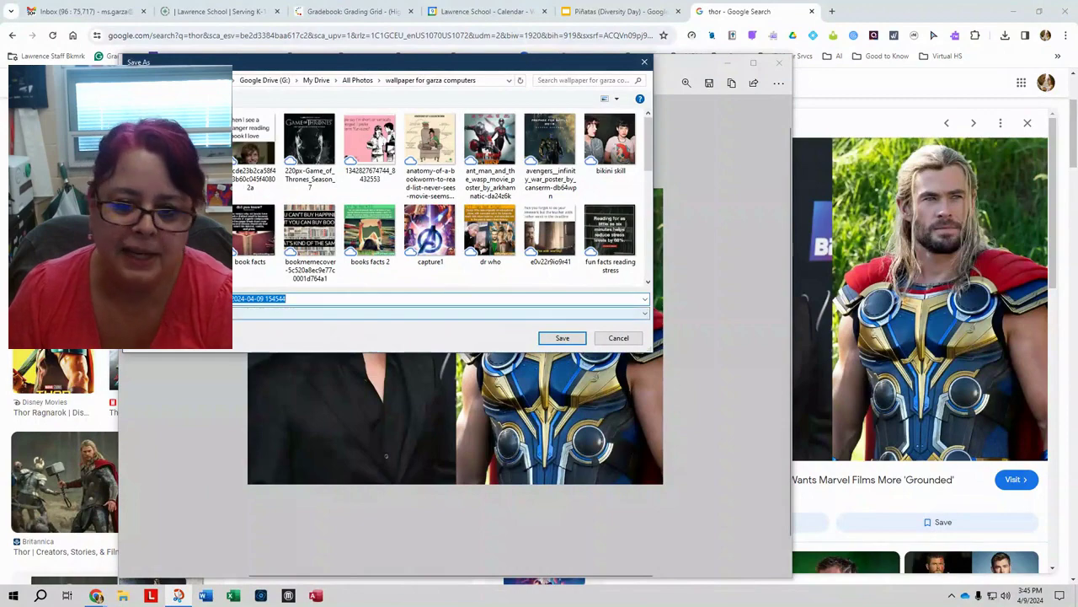
left_click(562, 338)
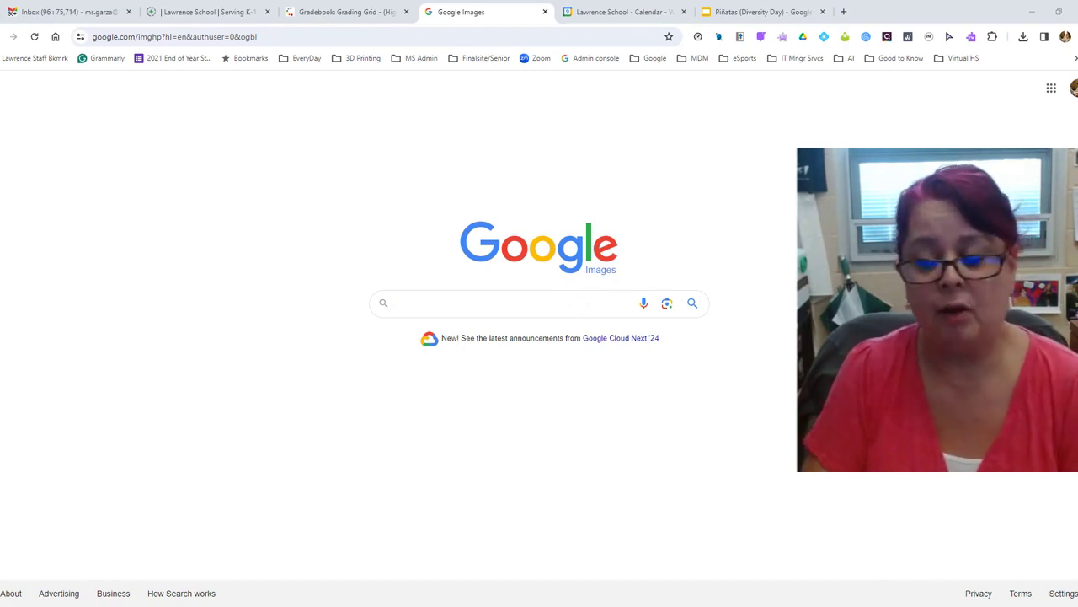
Run a voice search on Google Images for "pictures of R2-D2"
left_click(539, 303)
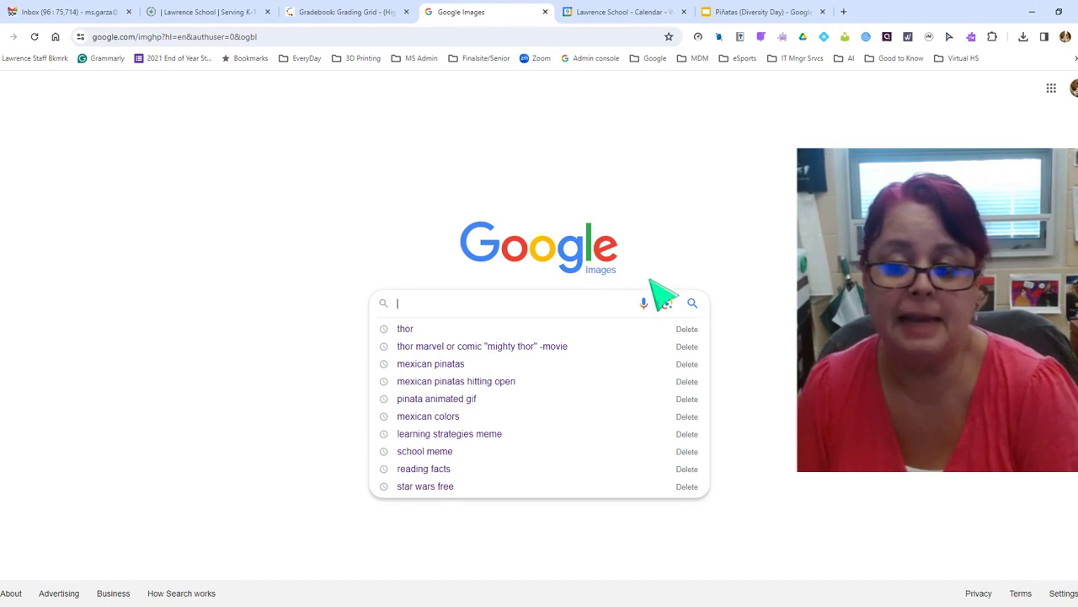
left_click(698, 269)
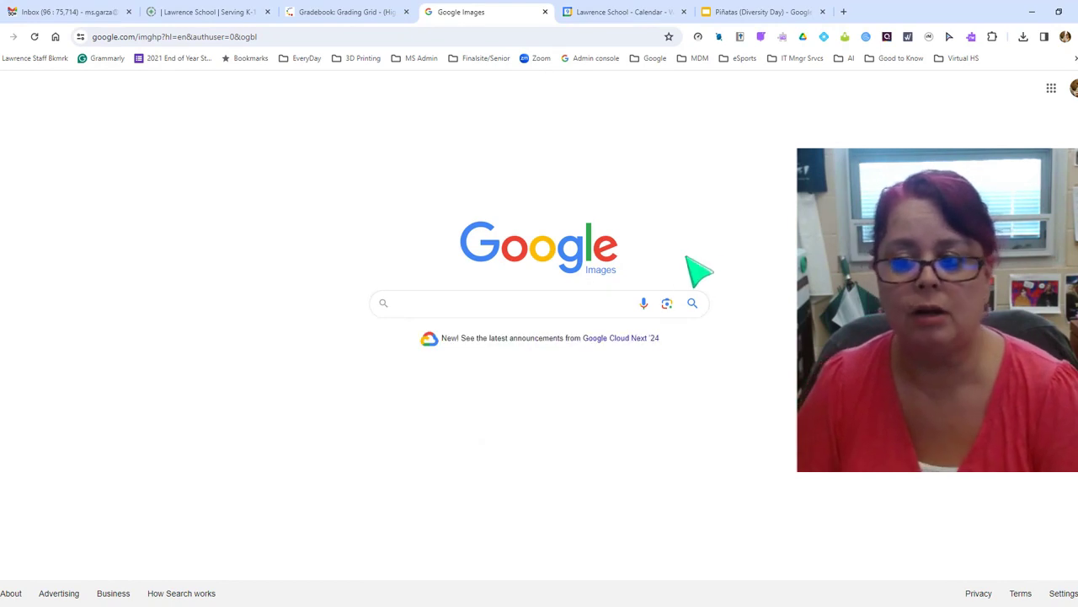
left_click(645, 303)
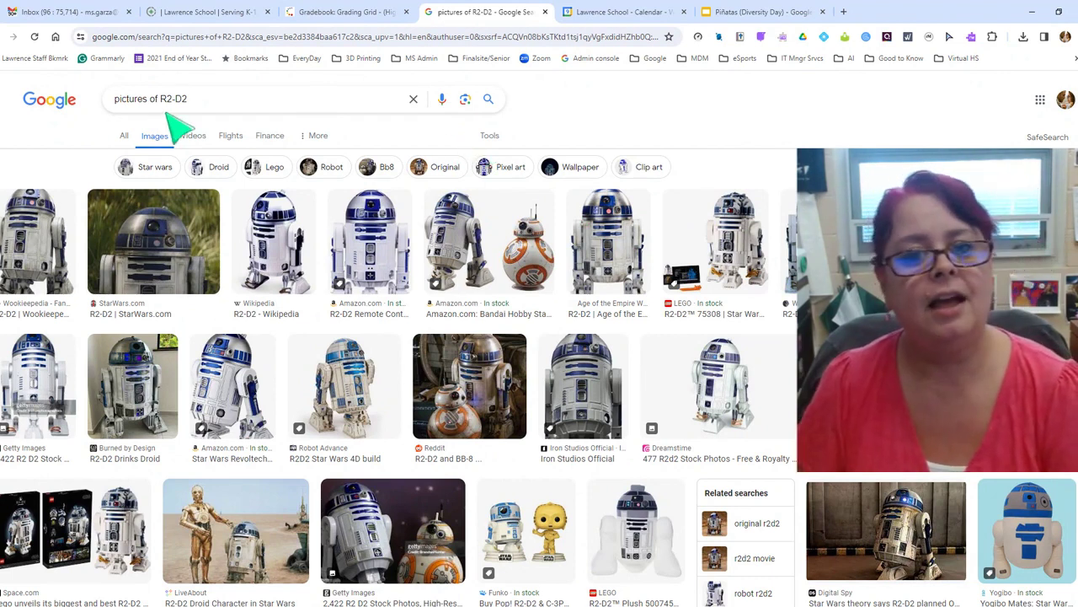
Clear the R2-D2 query and run a Google Lens search with an uploaded picture of one red and two blue fish
left_click_drag(187, 99, 115, 99)
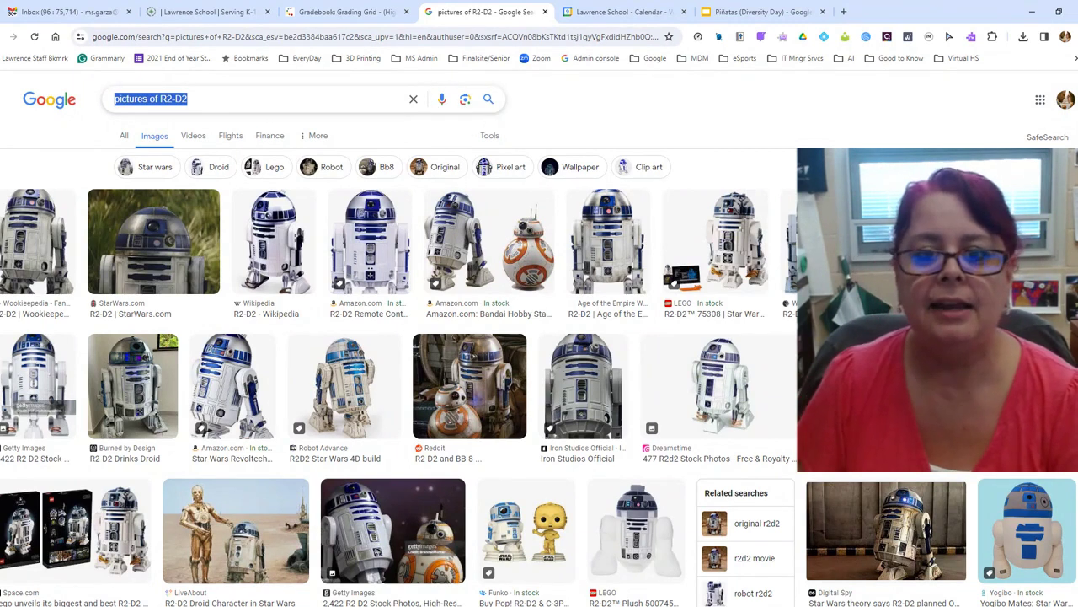
left_click(412, 99)
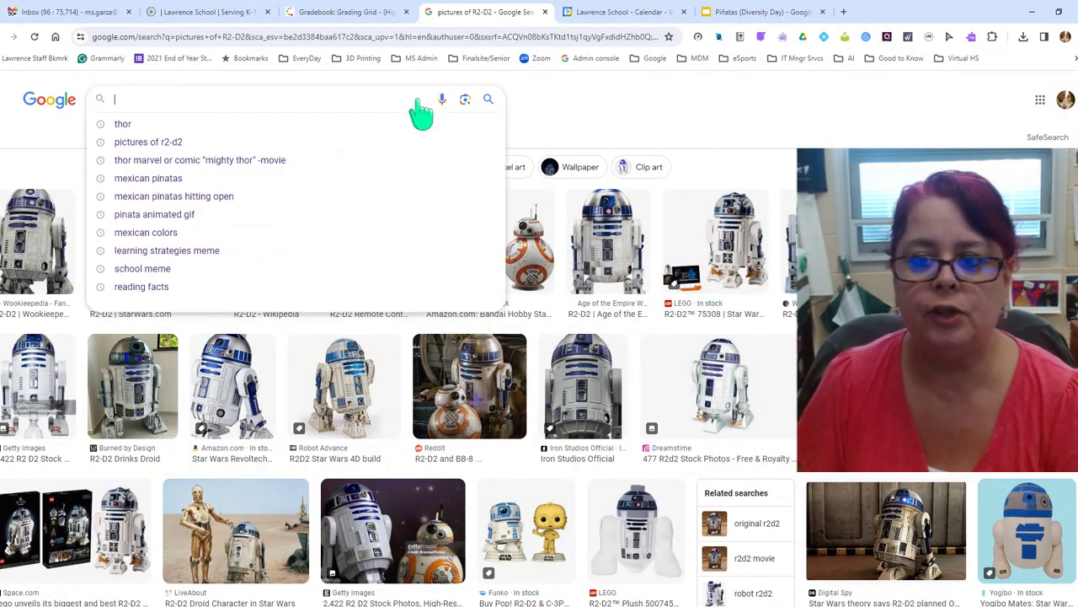
left_click(466, 103)
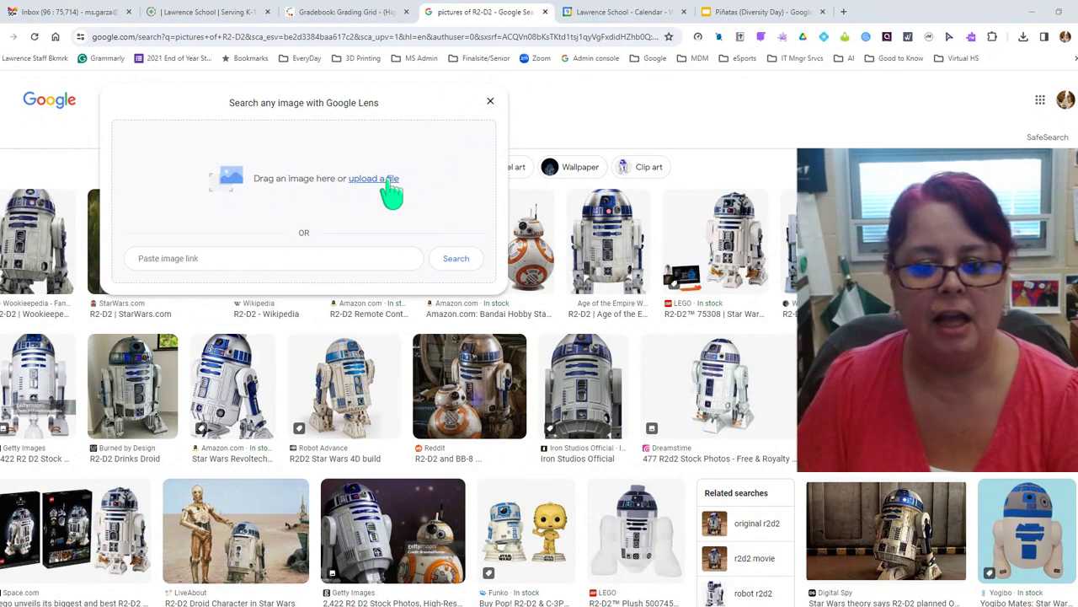
left_click(374, 178)
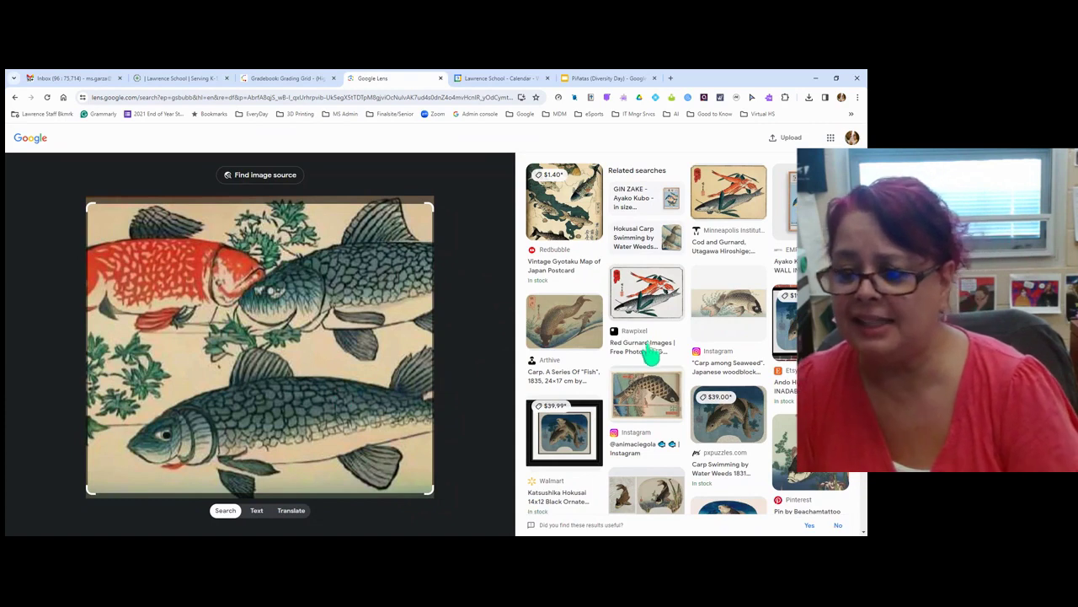
Open The Art of Japan's Sold Archive from the visual matches and look through its listed woodblock prints
scroll(650, 442, "down", 3)
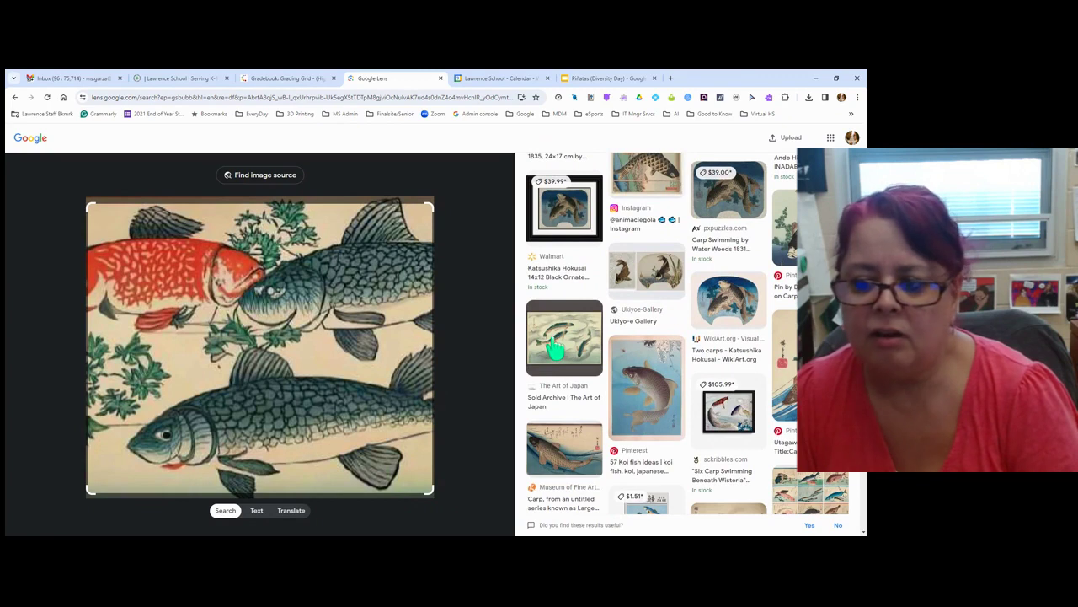
left_click(558, 345)
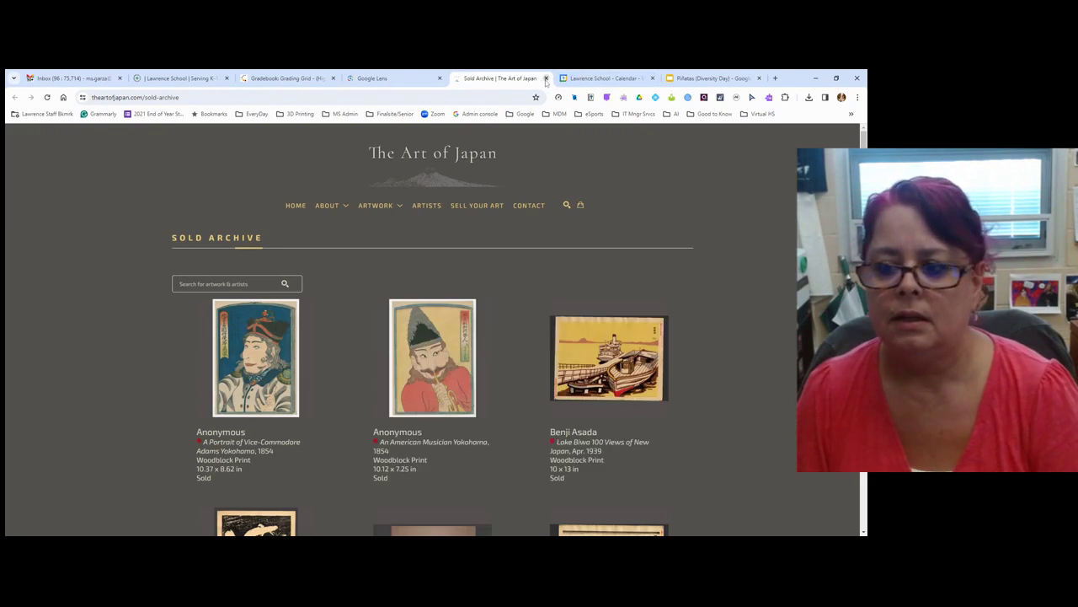
scroll(526, 362, "down", 7)
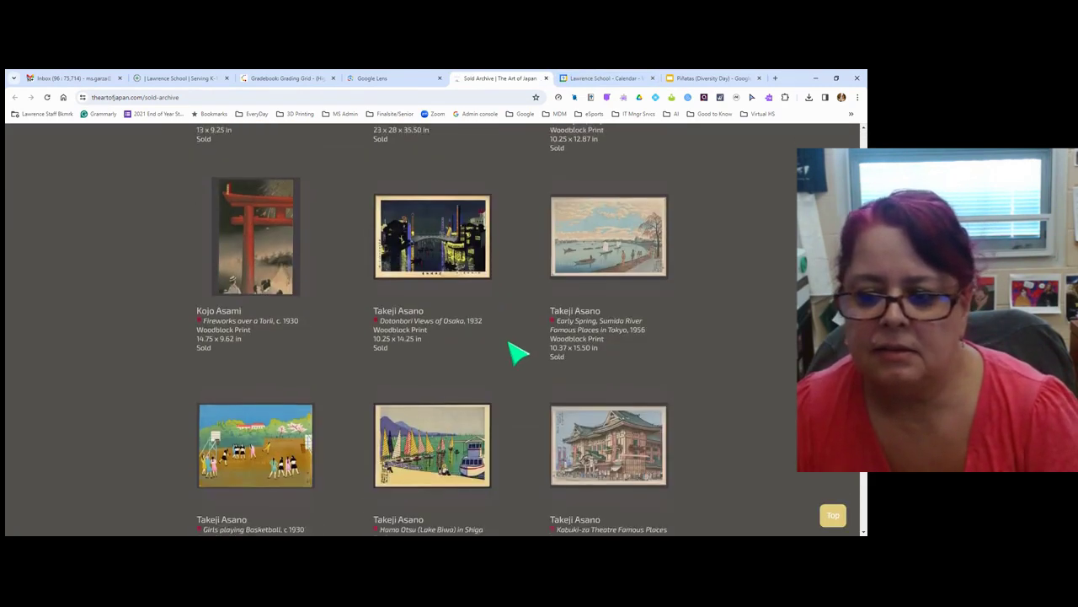